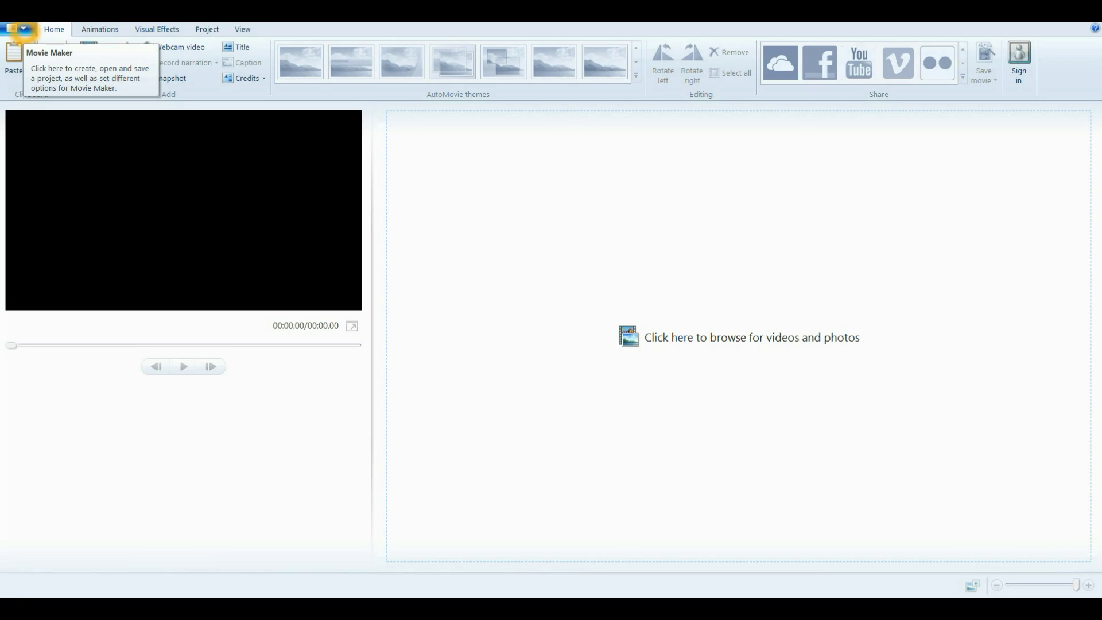
# Step: Check the program options and version information, then return to the project
pyautogui.click(23, 29)
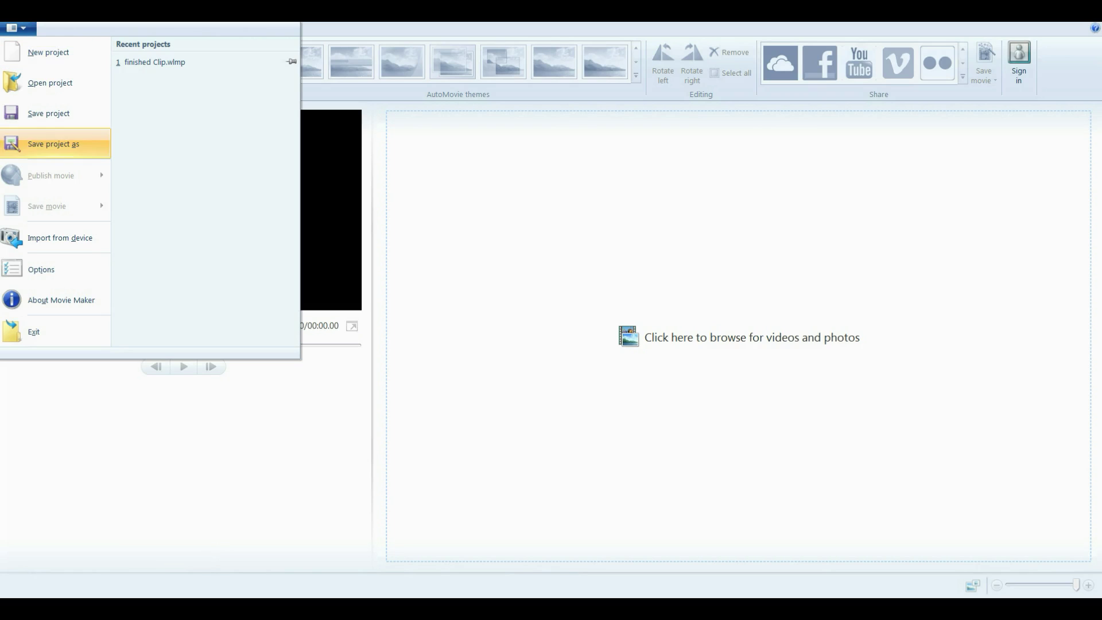
pyautogui.click(37, 301)
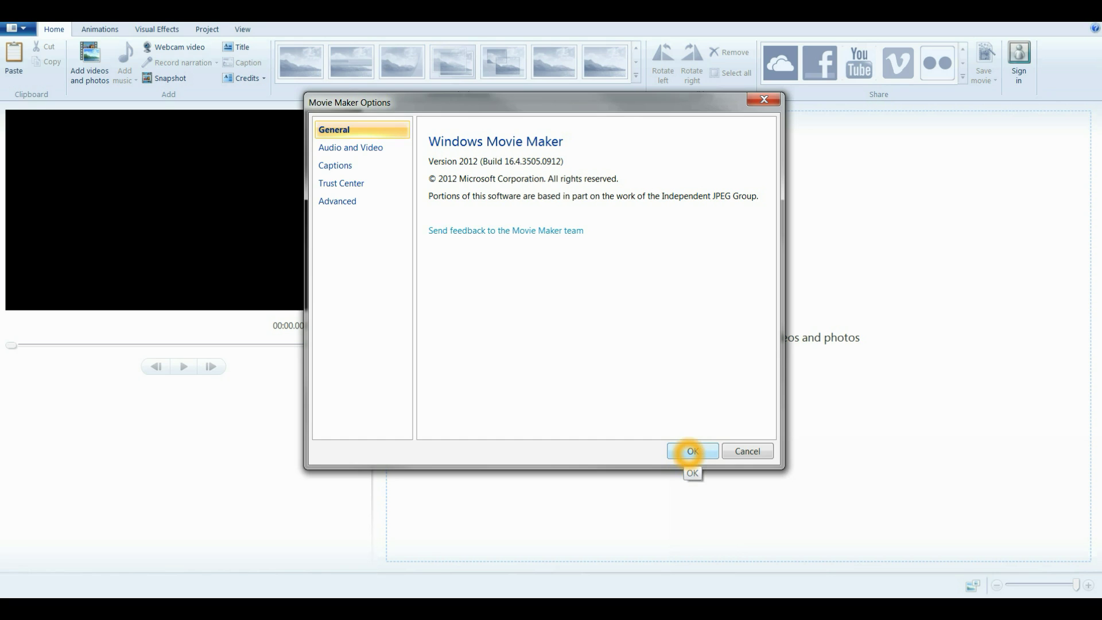
pyautogui.click(692, 452)
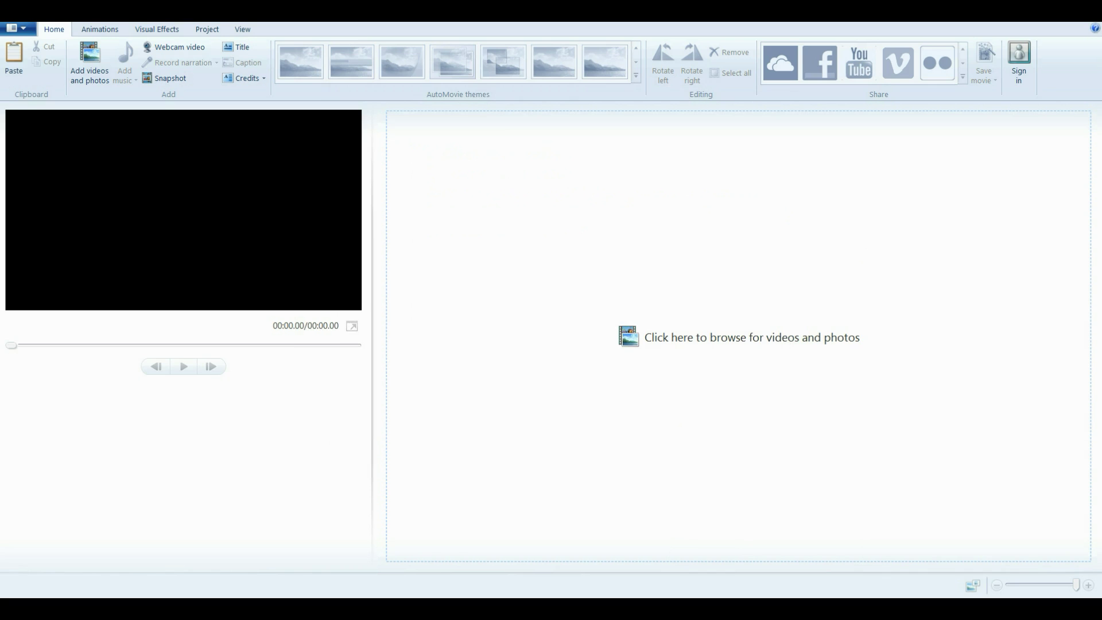
# Step: Add Gavin_MS, MasterShot and Scott_MS from the How to edit folder to the storyboard
pyautogui.moveTo(1101, 155); pyautogui.dragTo(892, 143)
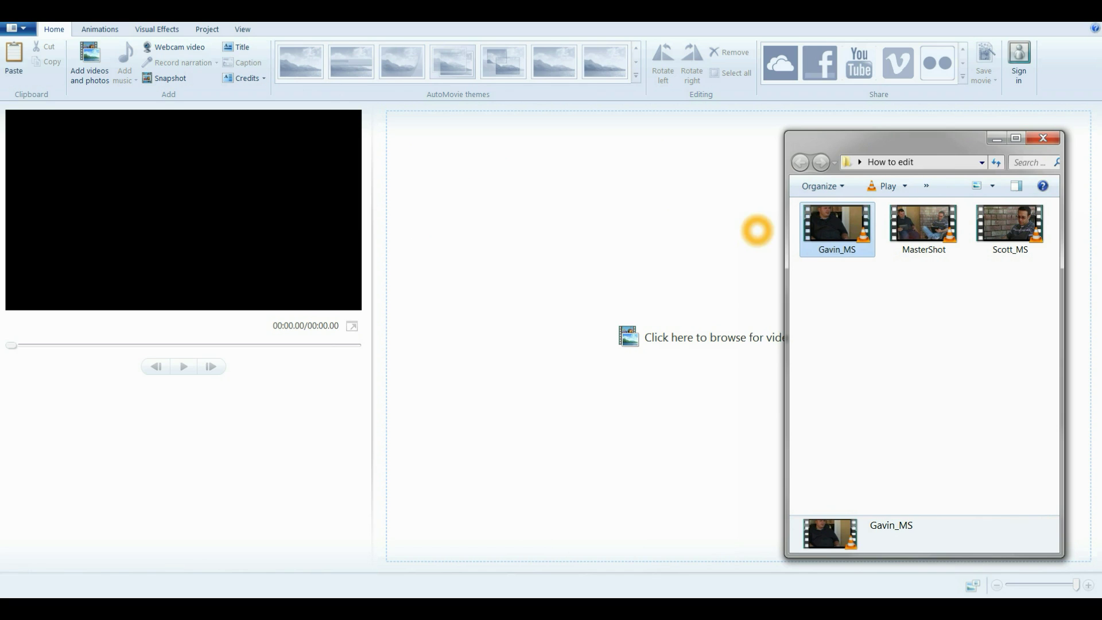
pyautogui.hotkey('ctrl', 'a')
pyautogui.moveTo(841, 226); pyautogui.dragTo(490, 169)
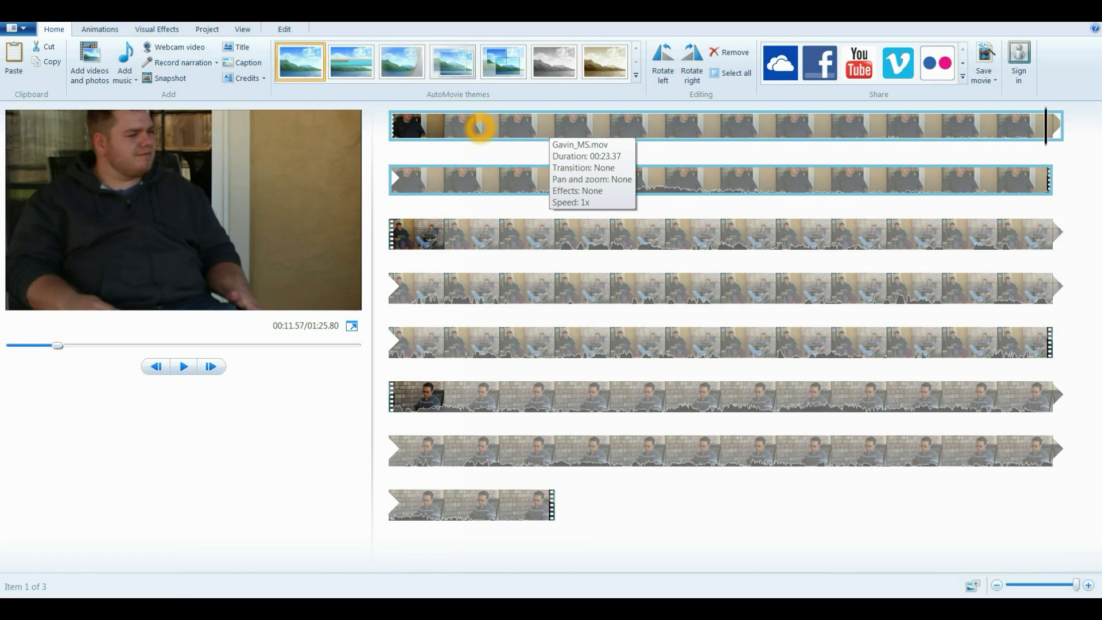
pyautogui.click(446, 234)
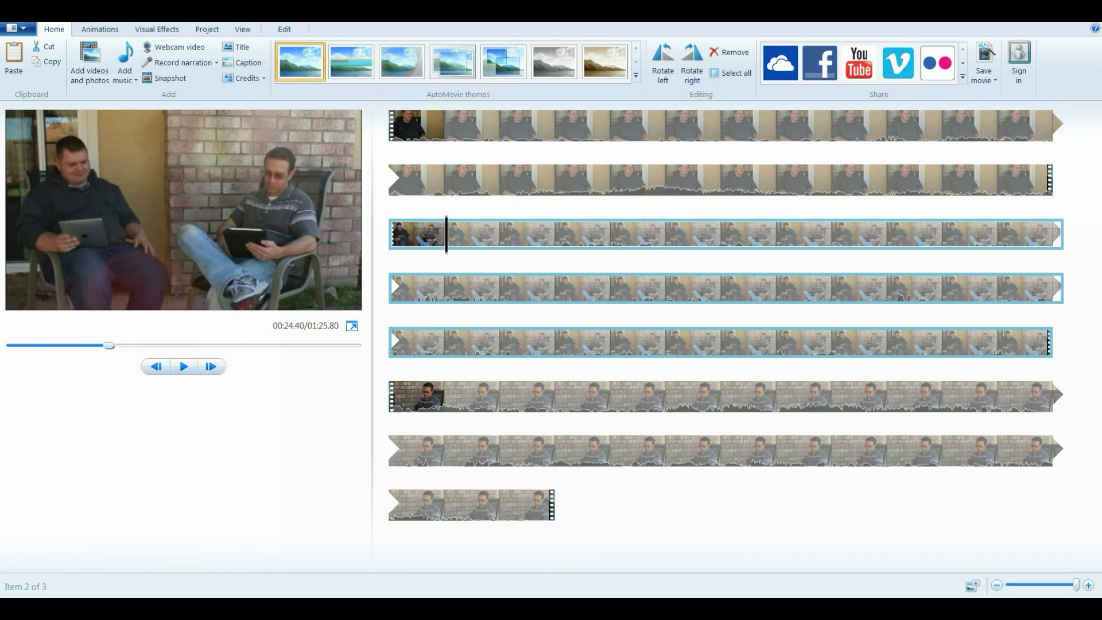
pyautogui.click(421, 396)
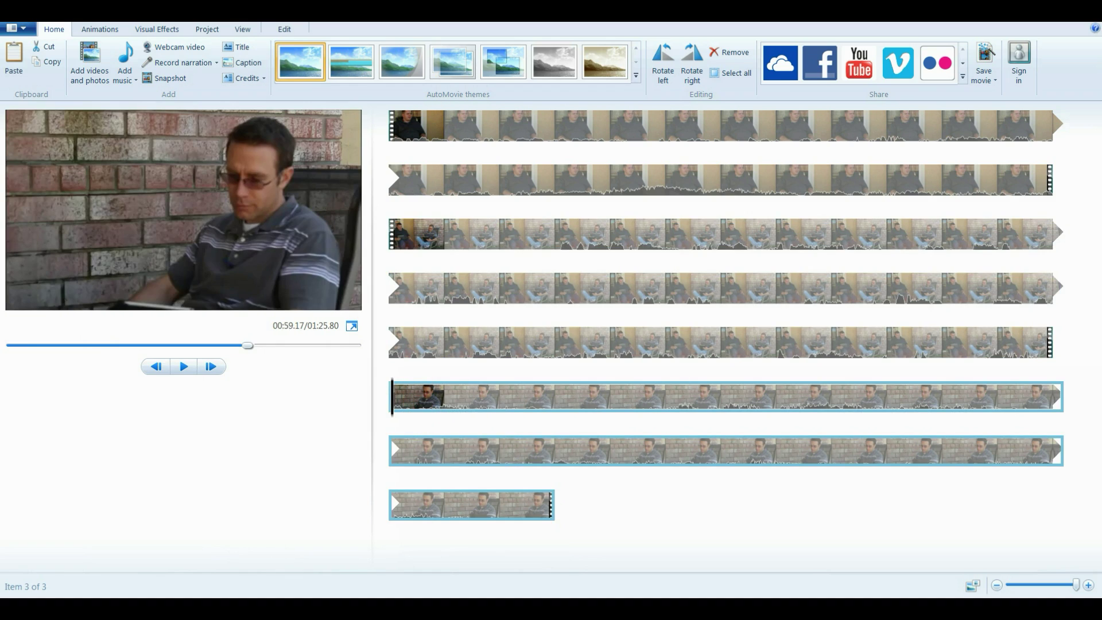
pyautogui.click(183, 366)
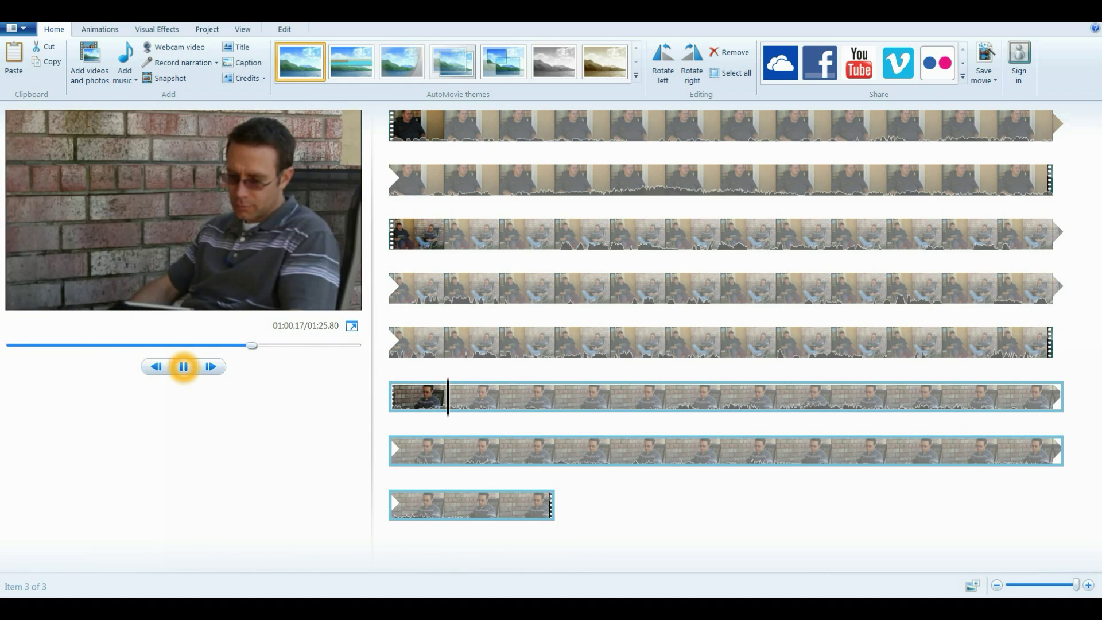
pyautogui.click(186, 366)
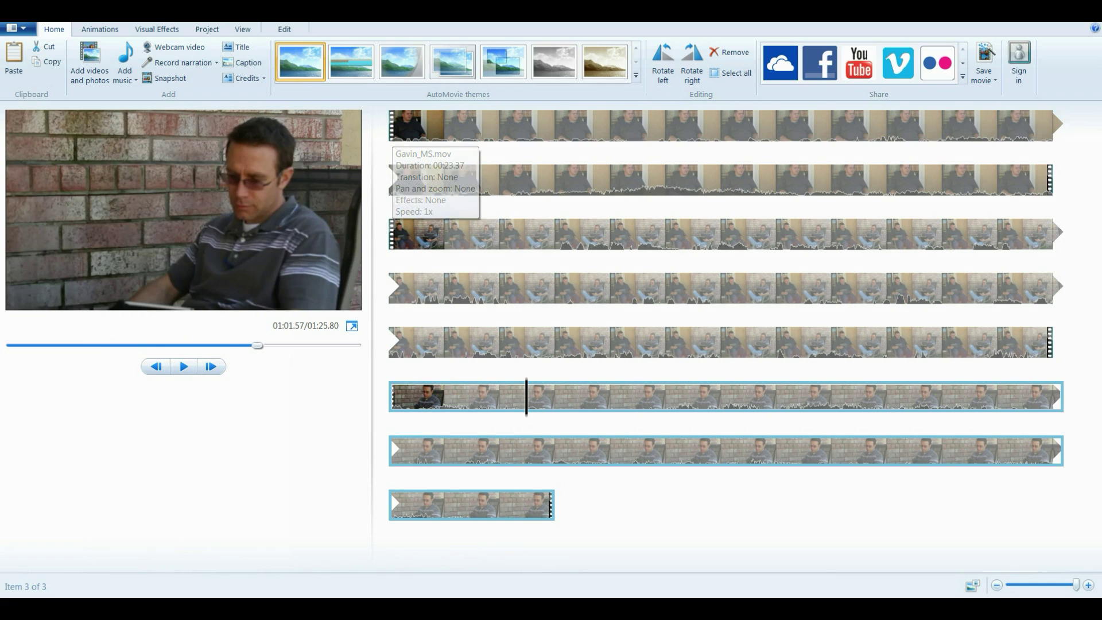
pyautogui.click(744, 125)
pyautogui.click(184, 366)
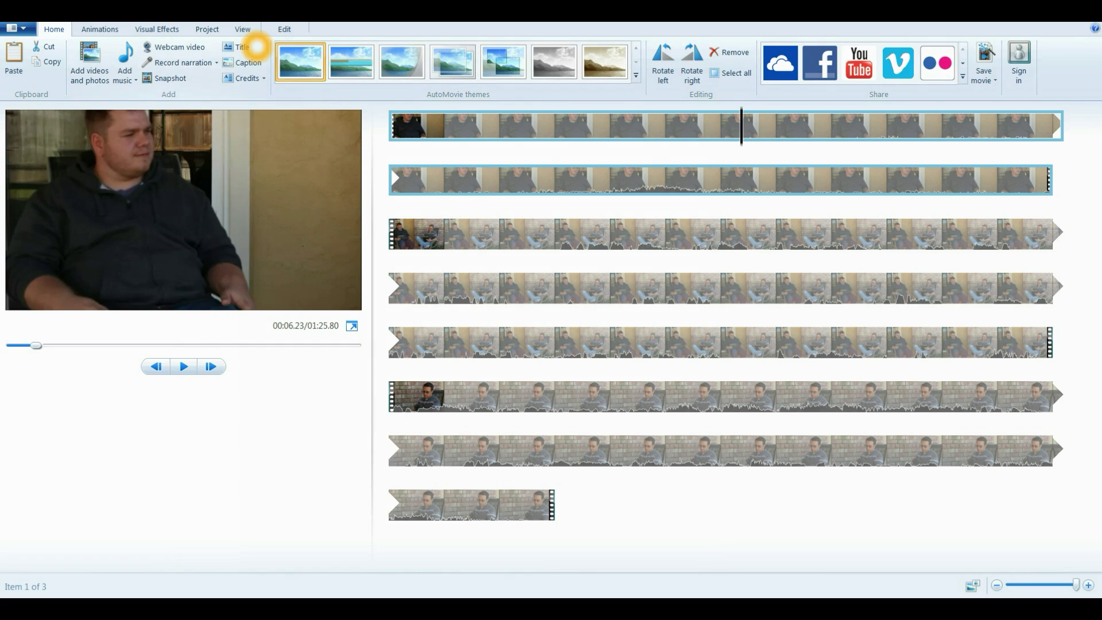
# Step: Split the first clip at its opening line changes during playback
pyautogui.click(284, 29)
pyautogui.click(291, 57)
pyautogui.click(839, 129)
pyautogui.click(183, 367)
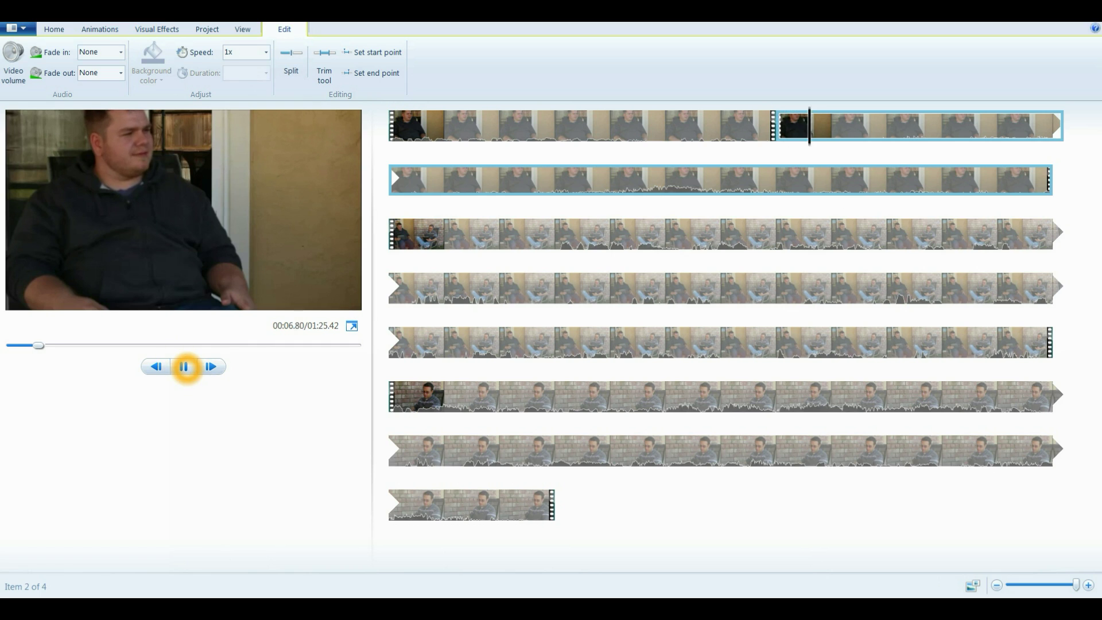
pyautogui.click(183, 367)
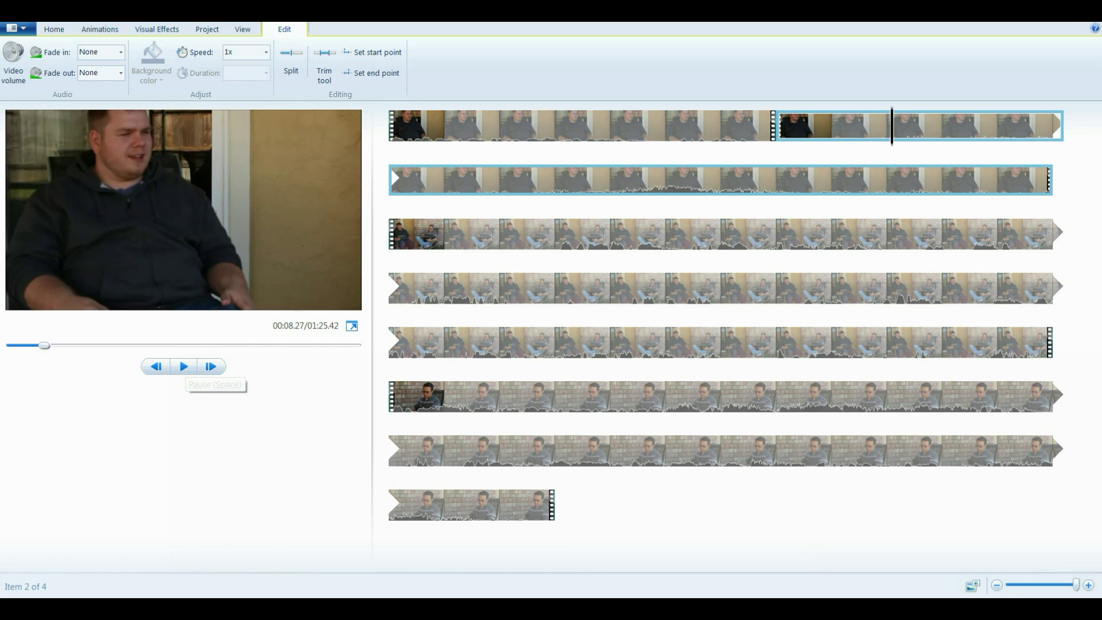
pyautogui.click(292, 62)
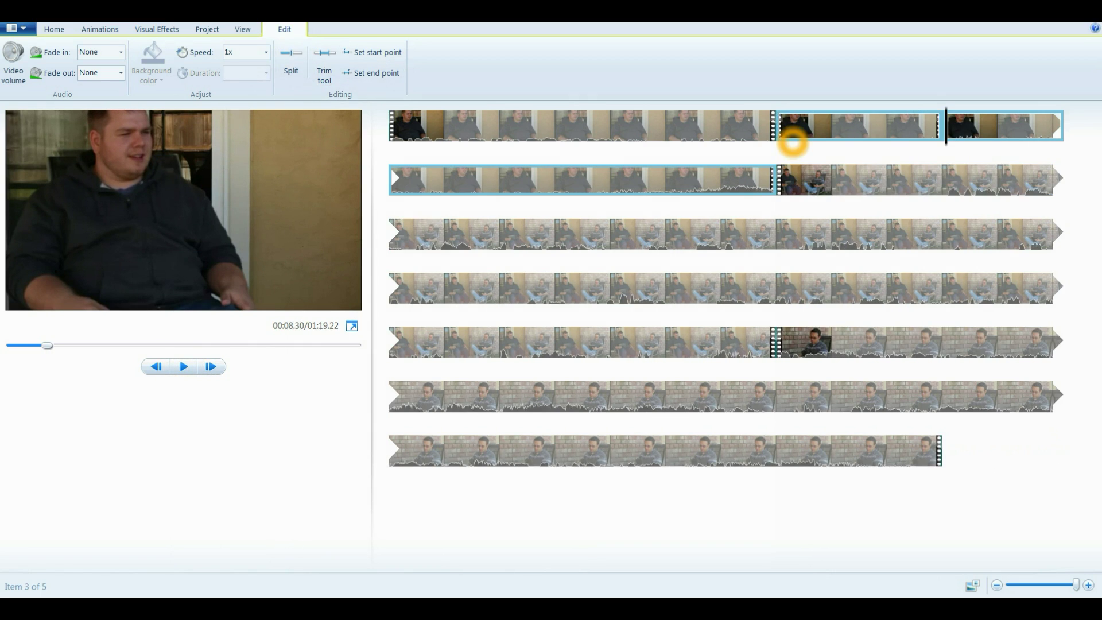
pyautogui.click(183, 367)
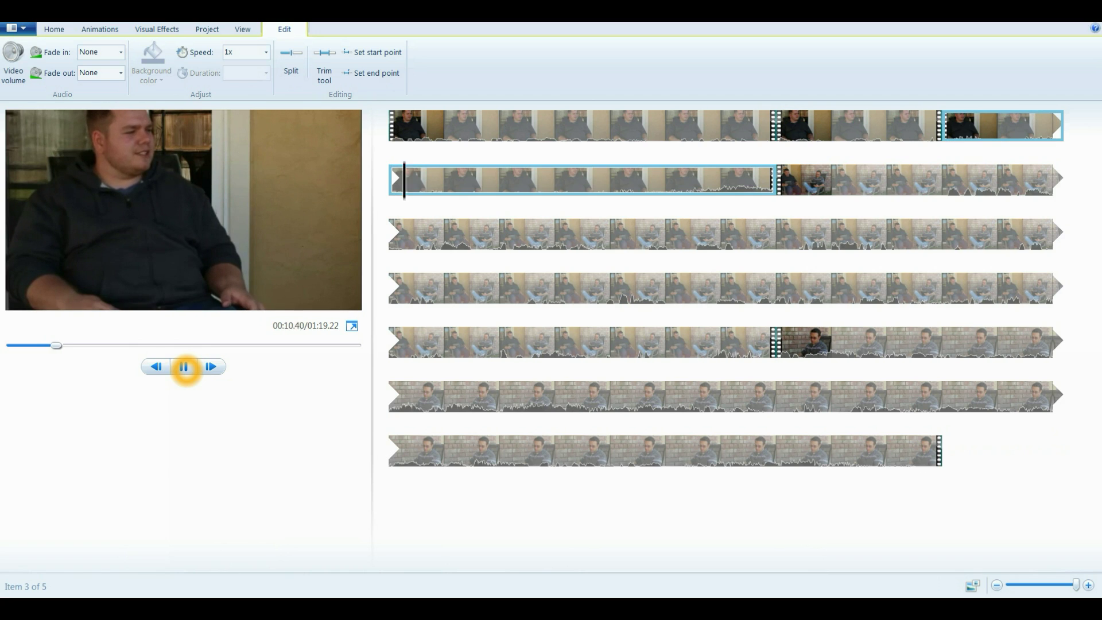
# Step: Keep splitting at line changes, using the scene script as a guide
pyautogui.press('m')
pyautogui.press('m')
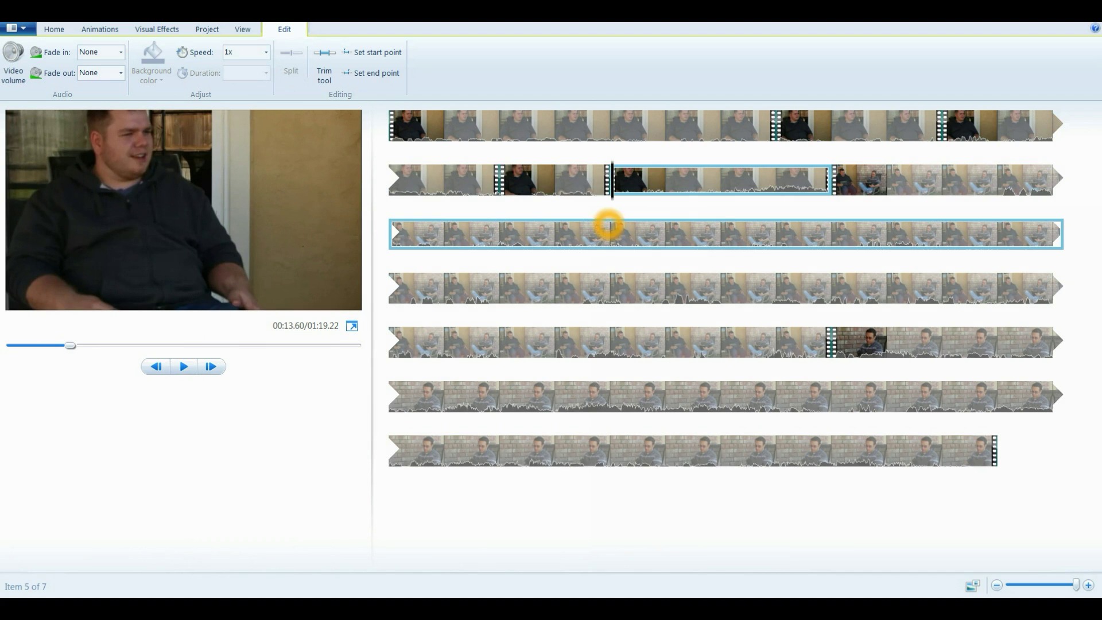
pyautogui.click(674, 206)
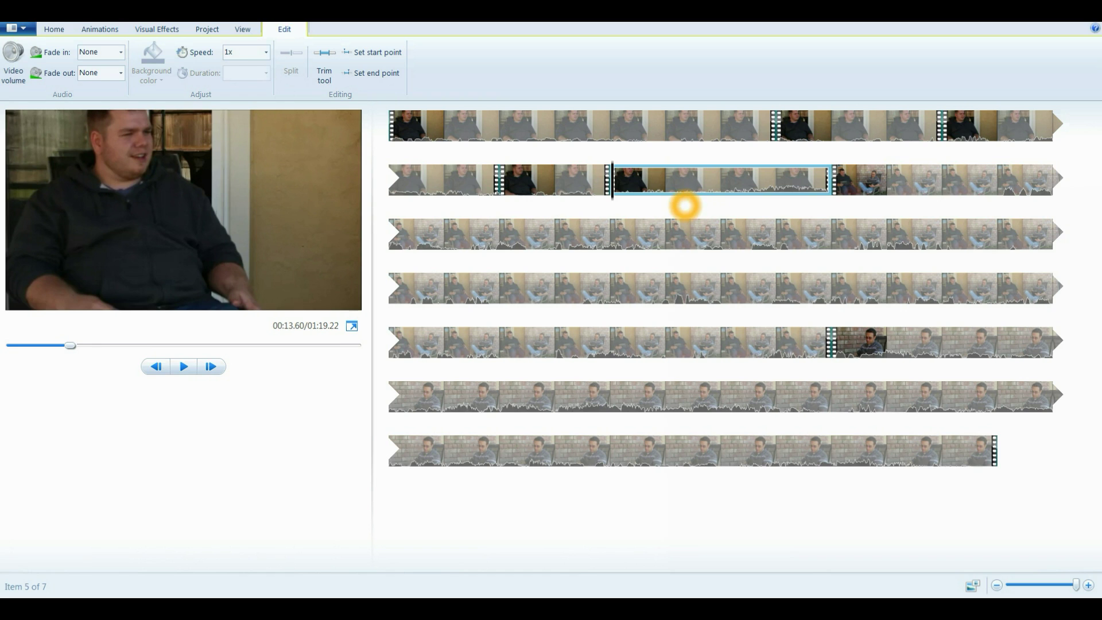
pyautogui.hotkey('alt', 'Tab')
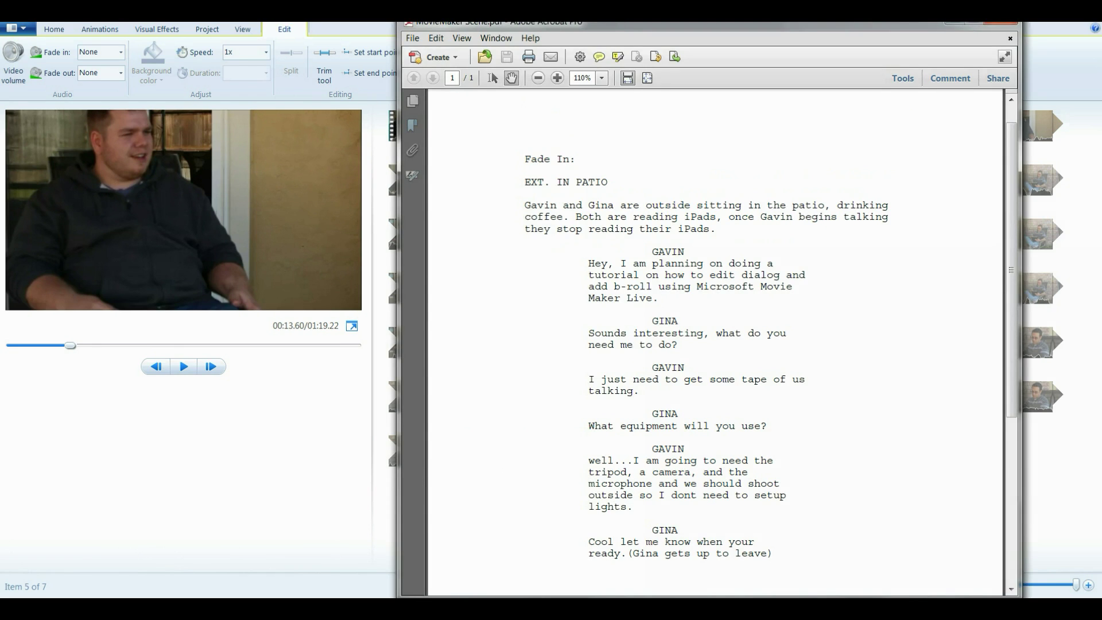
pyautogui.click(659, 270)
pyautogui.moveTo(615, 26); pyautogui.dragTo(1101, 26)
pyautogui.click(696, 311)
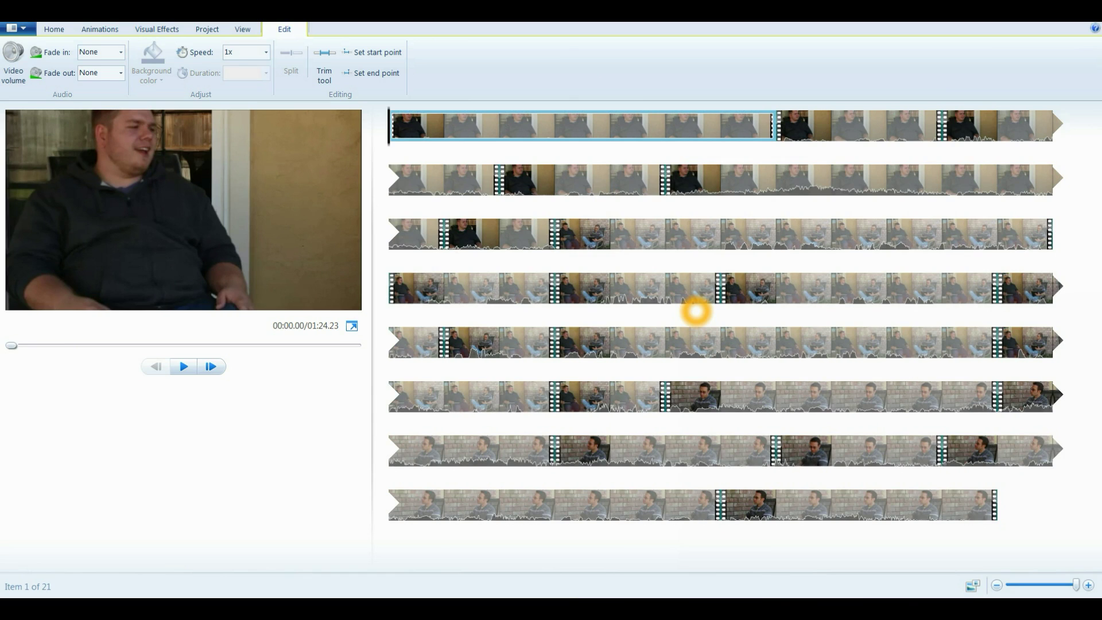
# Step: Preview the third-row MasterShot clip and move it to the start of the movie
pyautogui.click(731, 306)
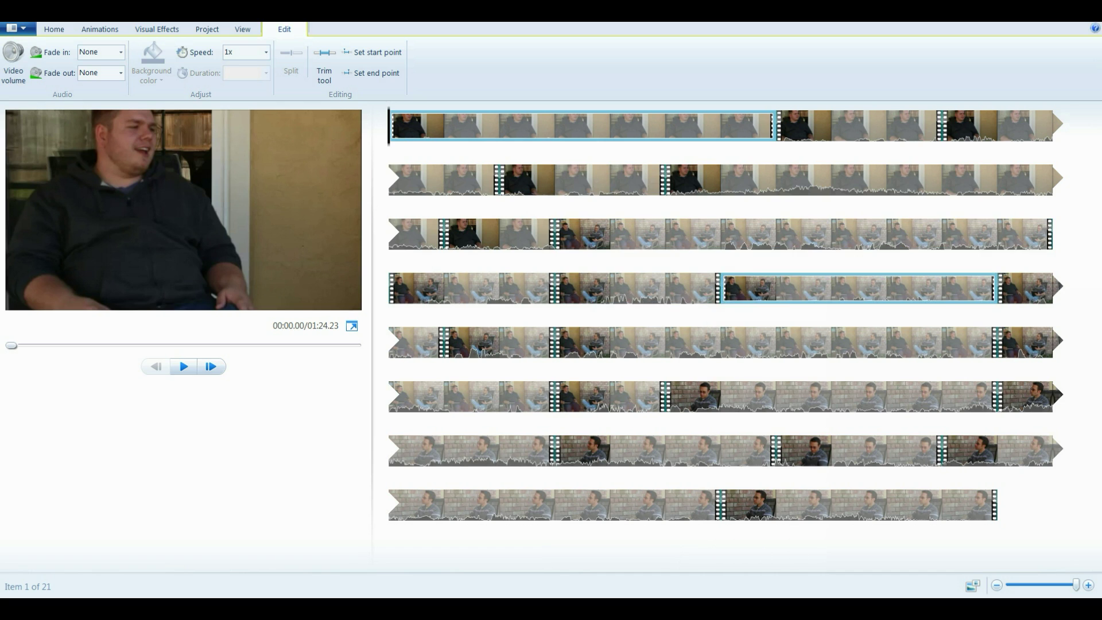
pyautogui.click(638, 288)
pyautogui.click(615, 240)
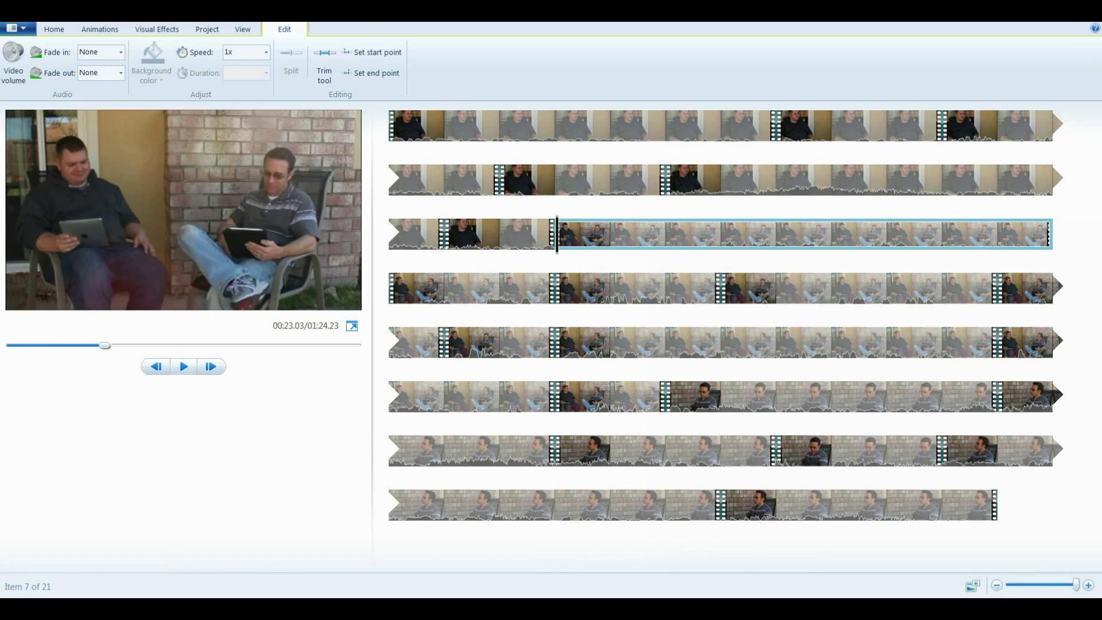
pyautogui.click(191, 368)
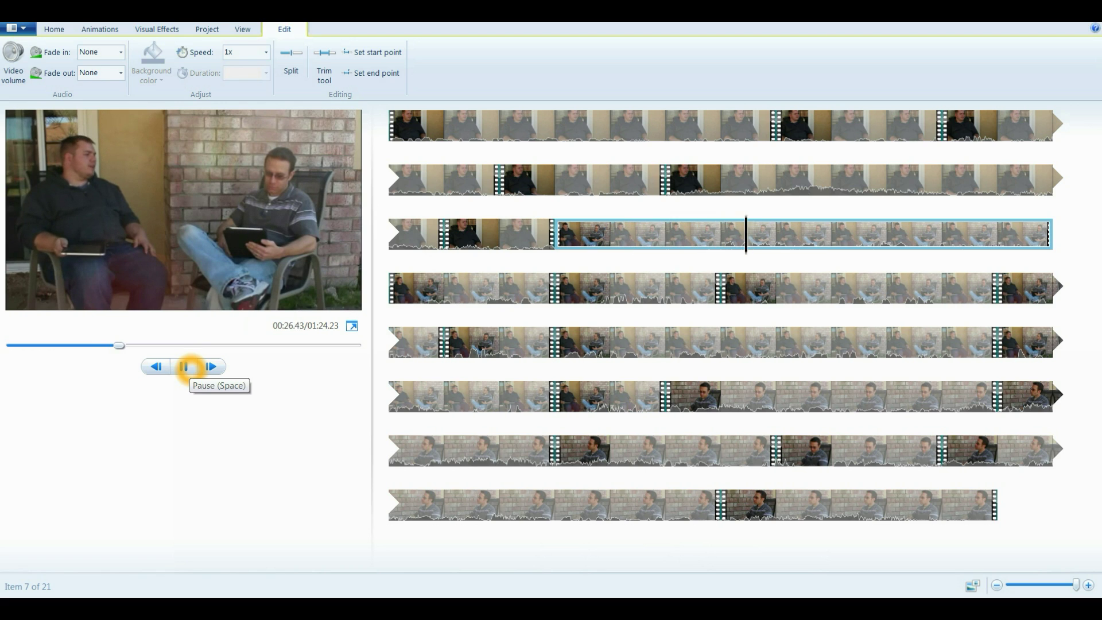
pyautogui.click(191, 368)
pyautogui.moveTo(796, 241); pyautogui.dragTo(383, 124)
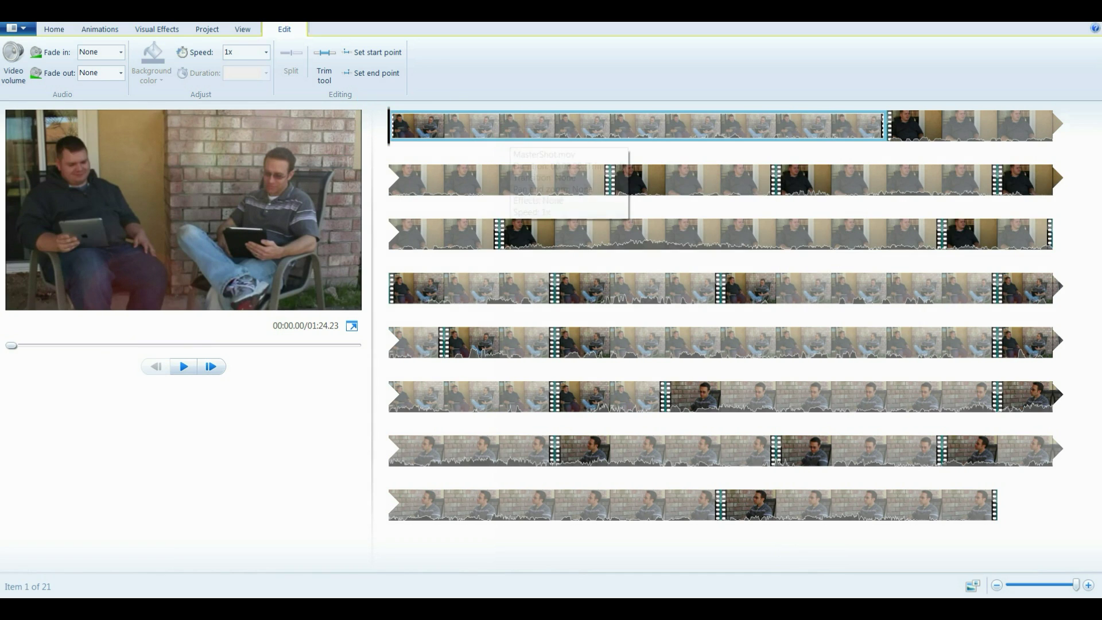
# Step: Split the MasterShot clip at 00:03.00 and delete the short opening piece
pyautogui.click(570, 136)
pyautogui.press('m')
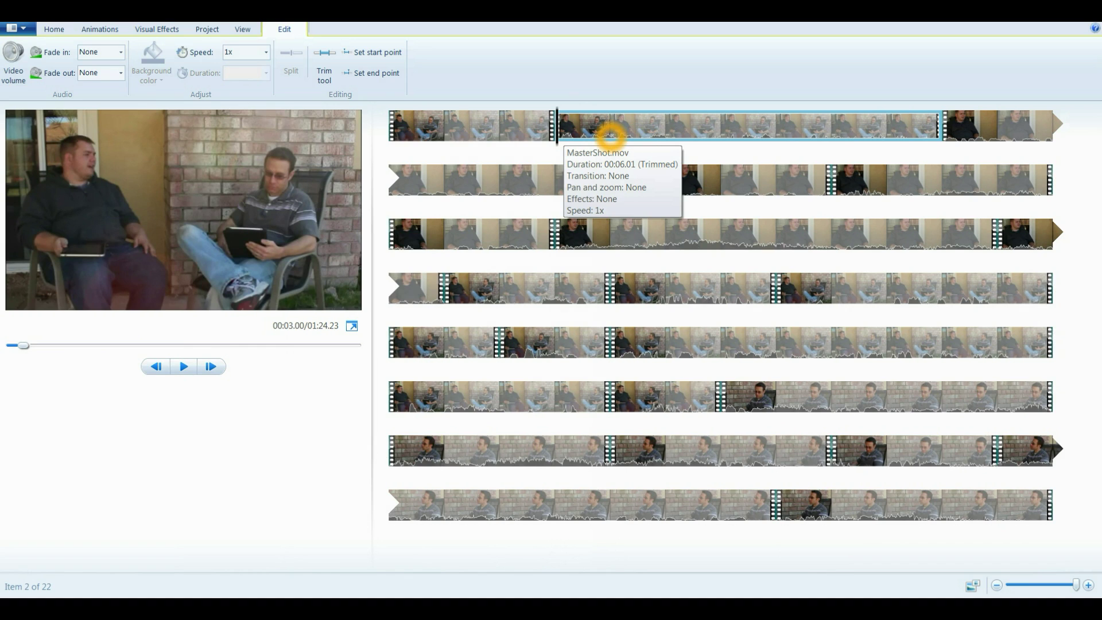
pyautogui.click(536, 132)
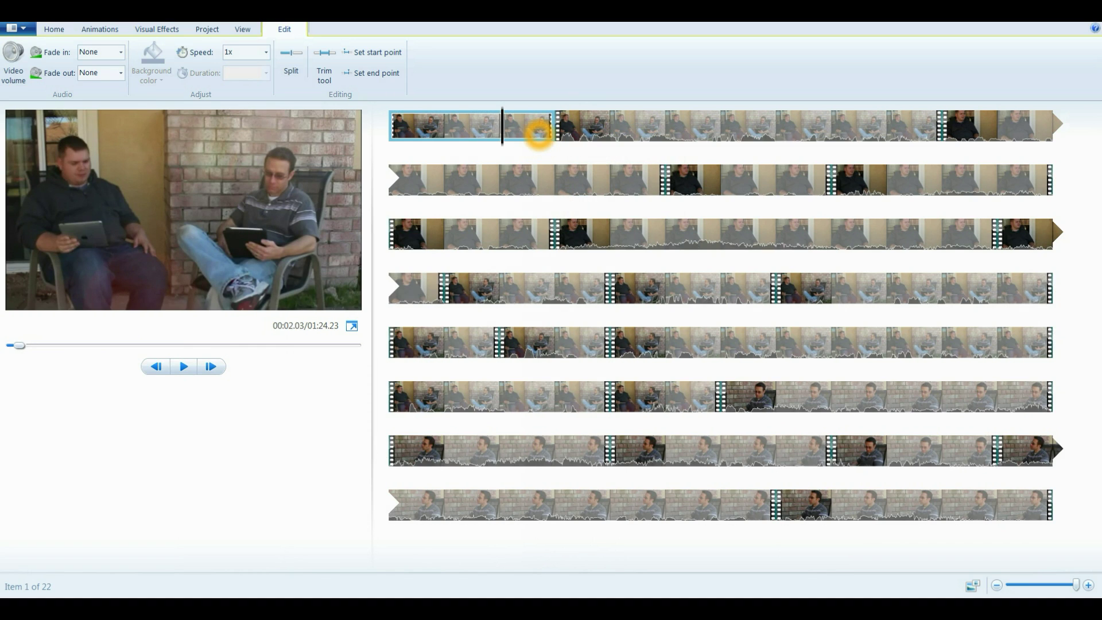
pyautogui.press('Delete')
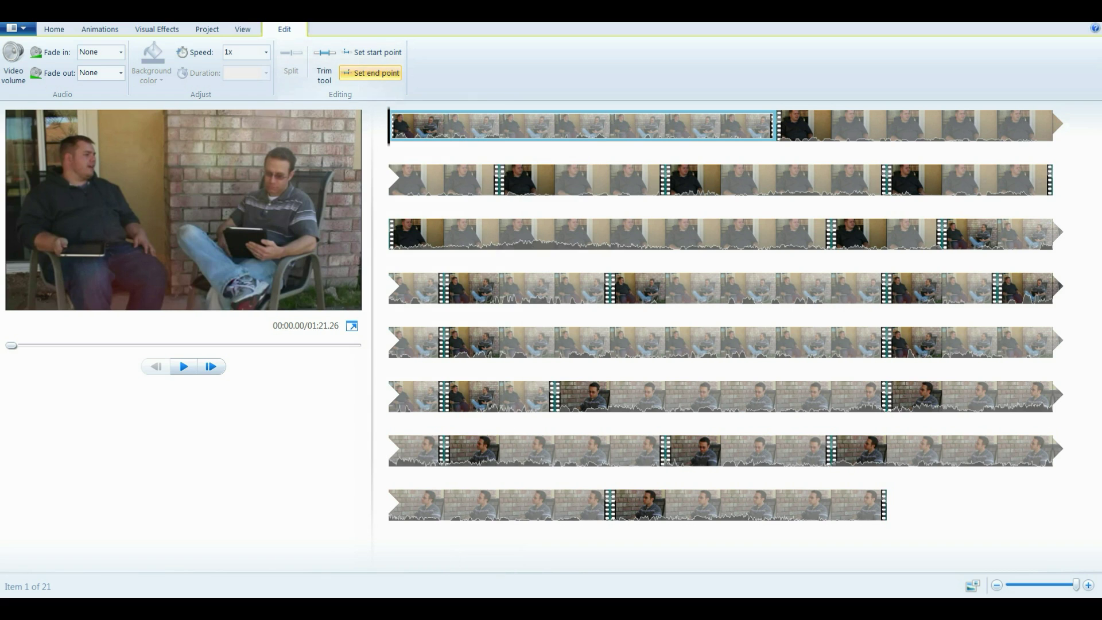
pyautogui.click(244, 31)
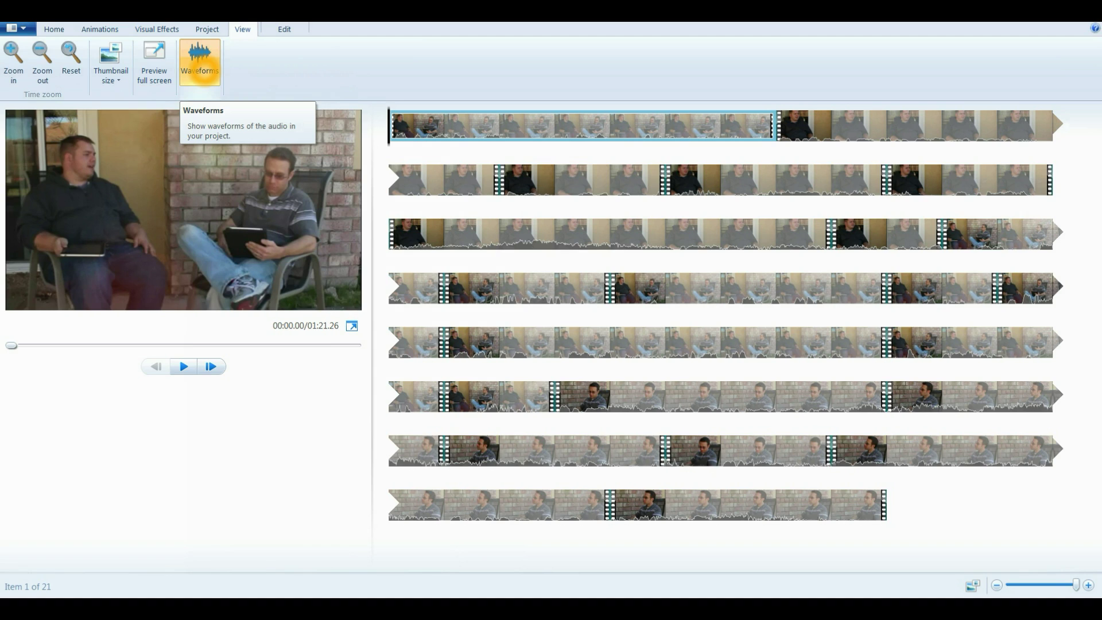
# Step: Turn audio waveforms off and back on, then place the scene script PDF at lower left
pyautogui.click(200, 69)
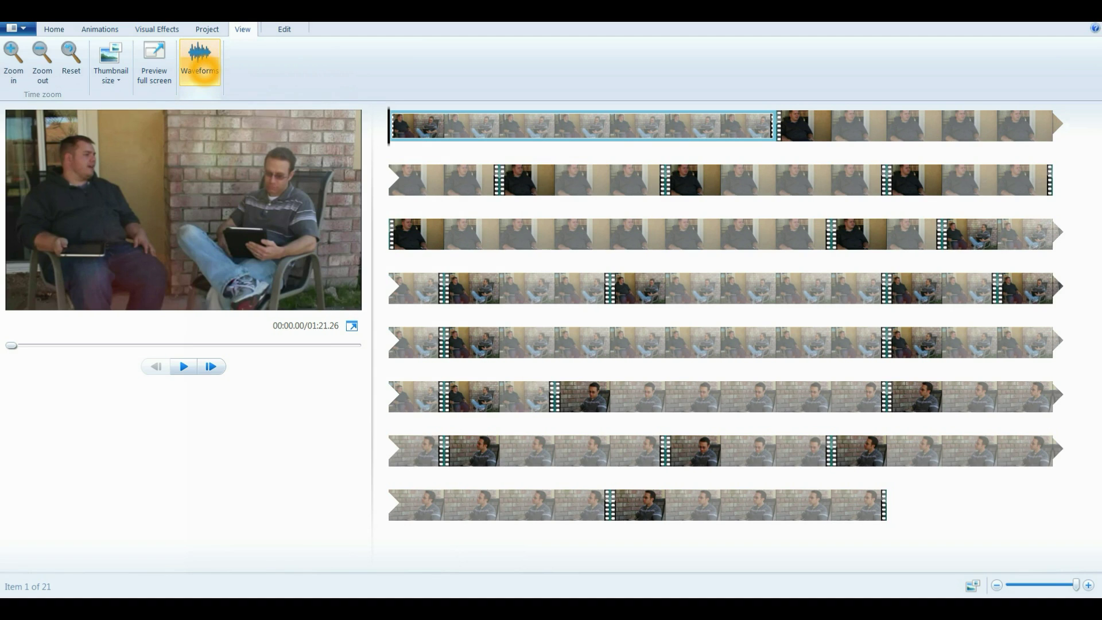
pyautogui.click(201, 69)
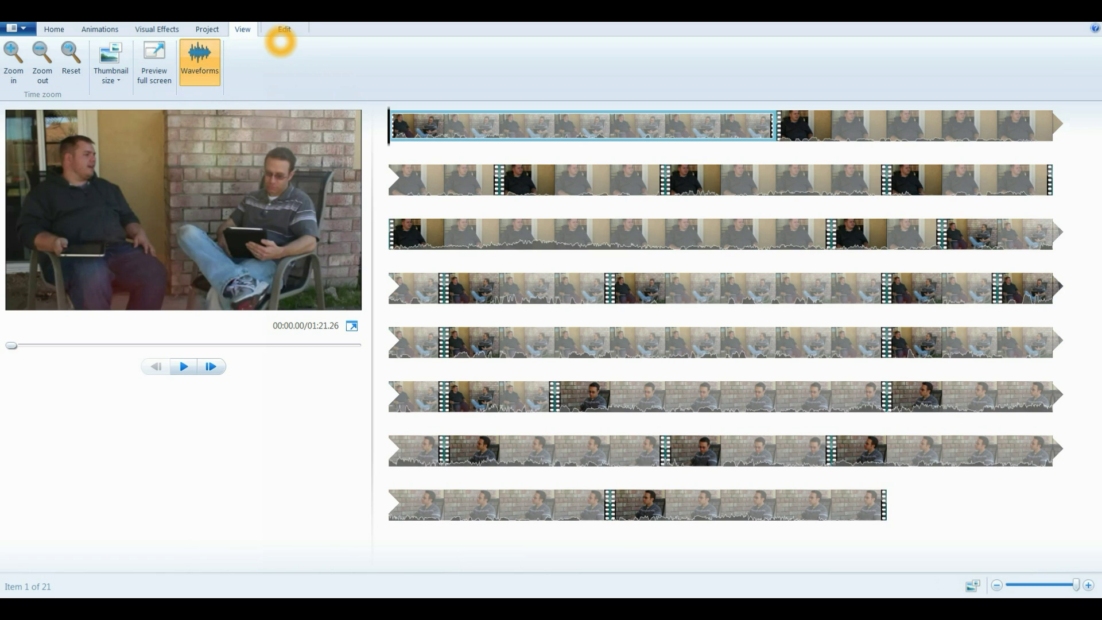
pyautogui.click(284, 30)
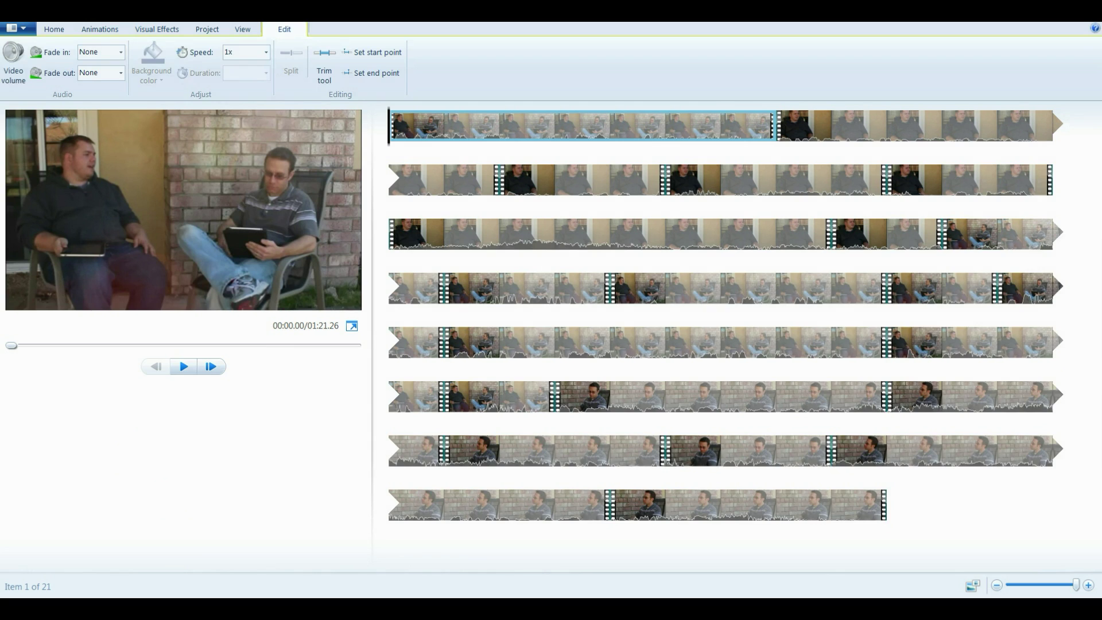
pyautogui.hotkey('alt', 'Tab')
pyautogui.moveTo(654, 258); pyautogui.dragTo(224, 362)
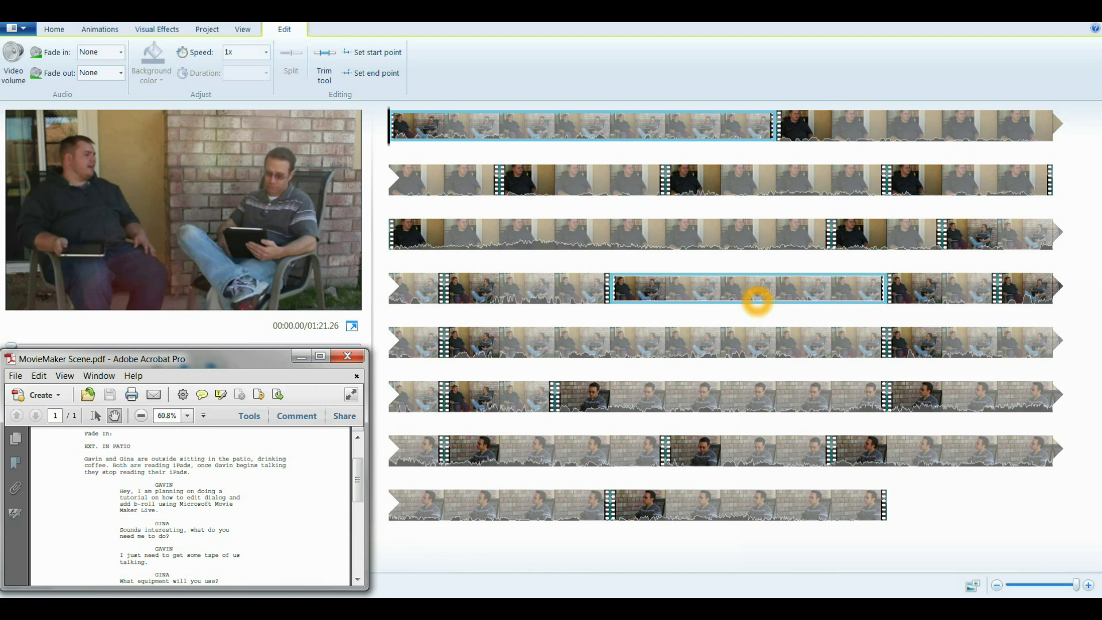
# Step: Preview the row-7 close-up and move it into row 1 after the opening master shot
pyautogui.click(891, 397)
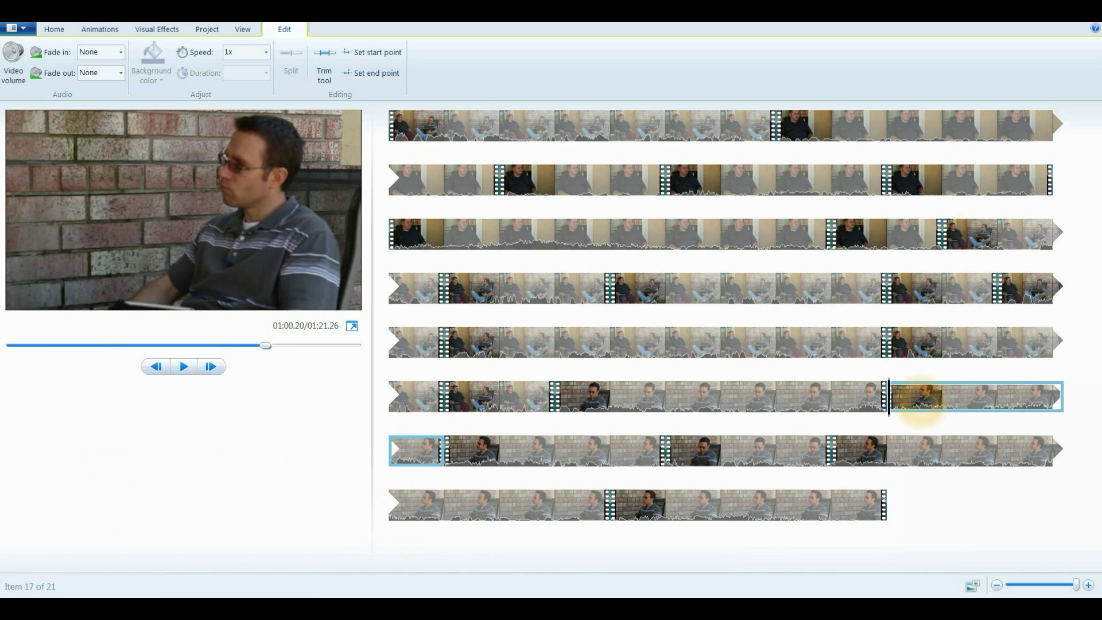
pyautogui.click(184, 367)
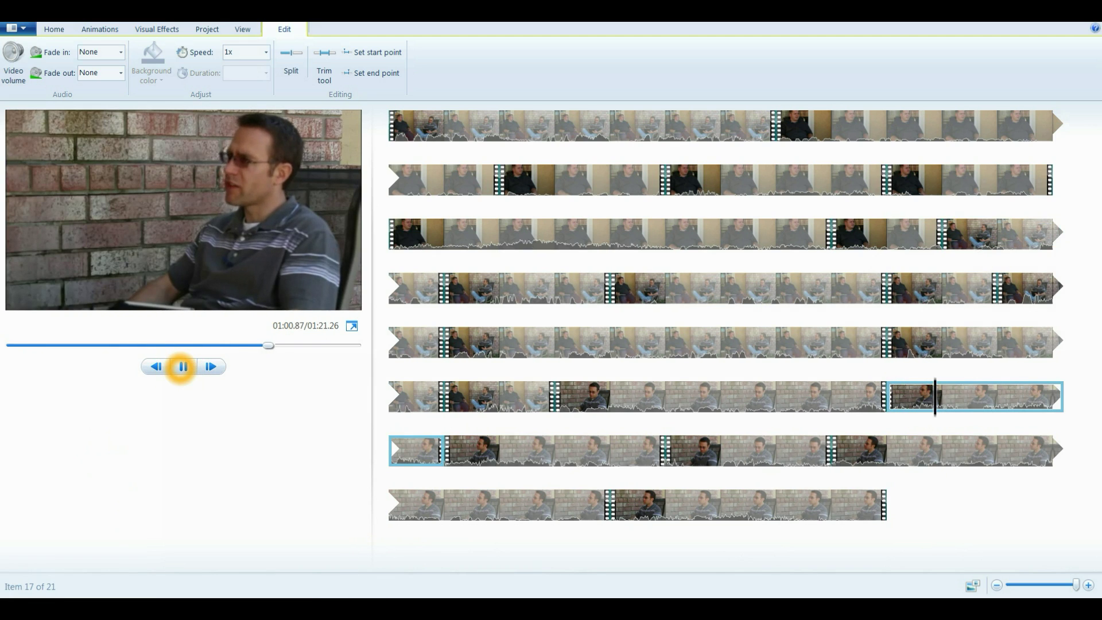
pyautogui.click(183, 367)
pyautogui.moveTo(415, 451); pyautogui.dragTo(755, 138)
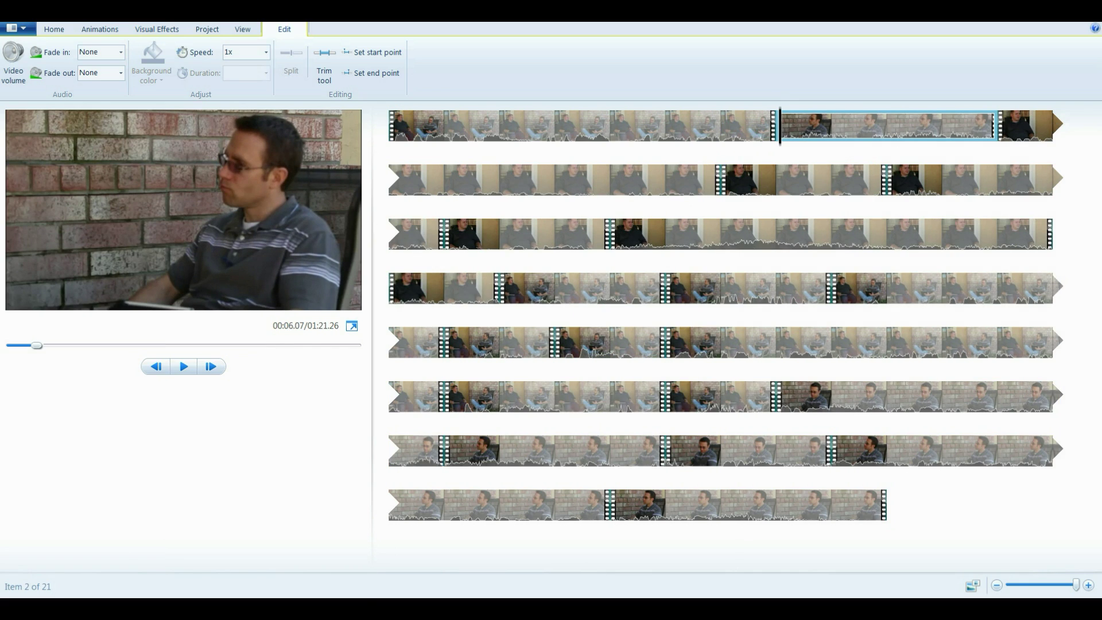
# Step: Move the row-3 clip up to the end of row 1, matching the script
pyautogui.hotkey('alt', 'Tab')
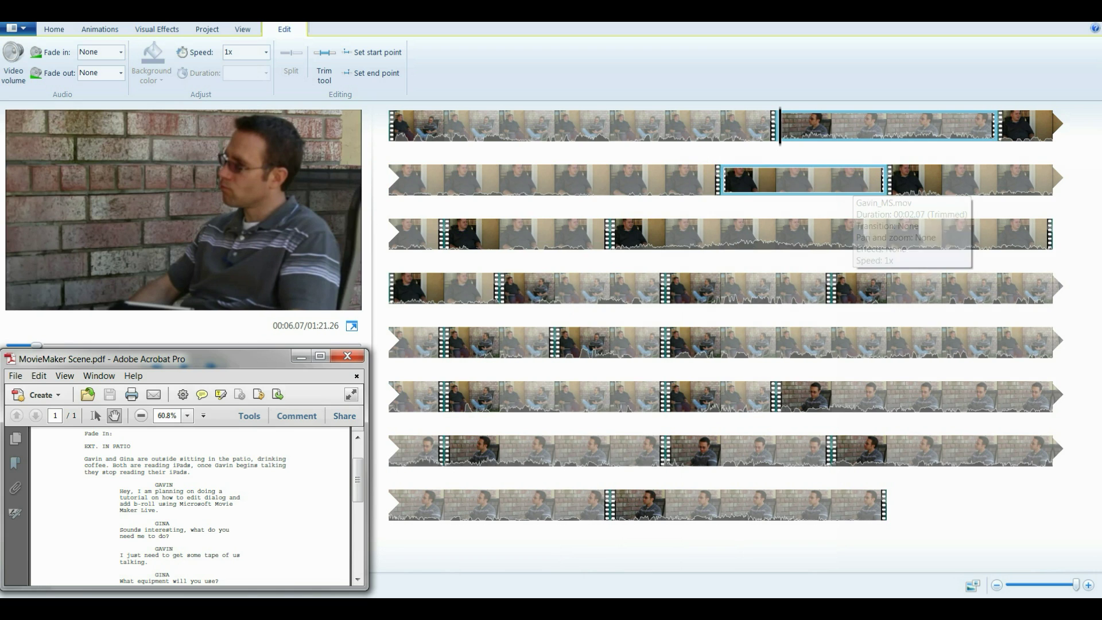
pyautogui.click(770, 185)
pyautogui.click(184, 366)
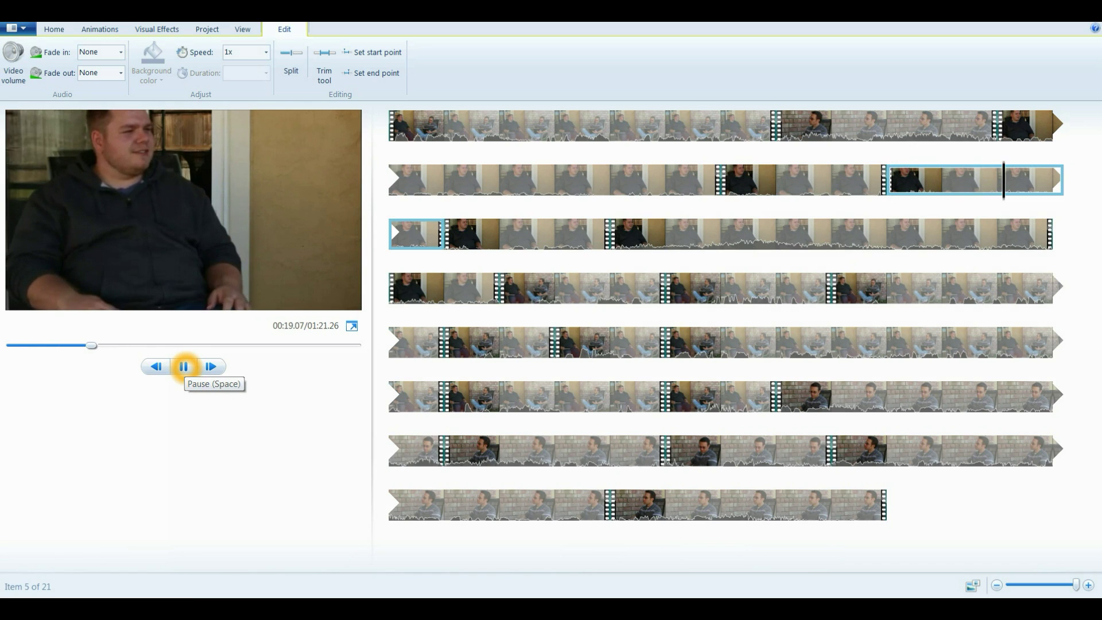
pyautogui.click(183, 366)
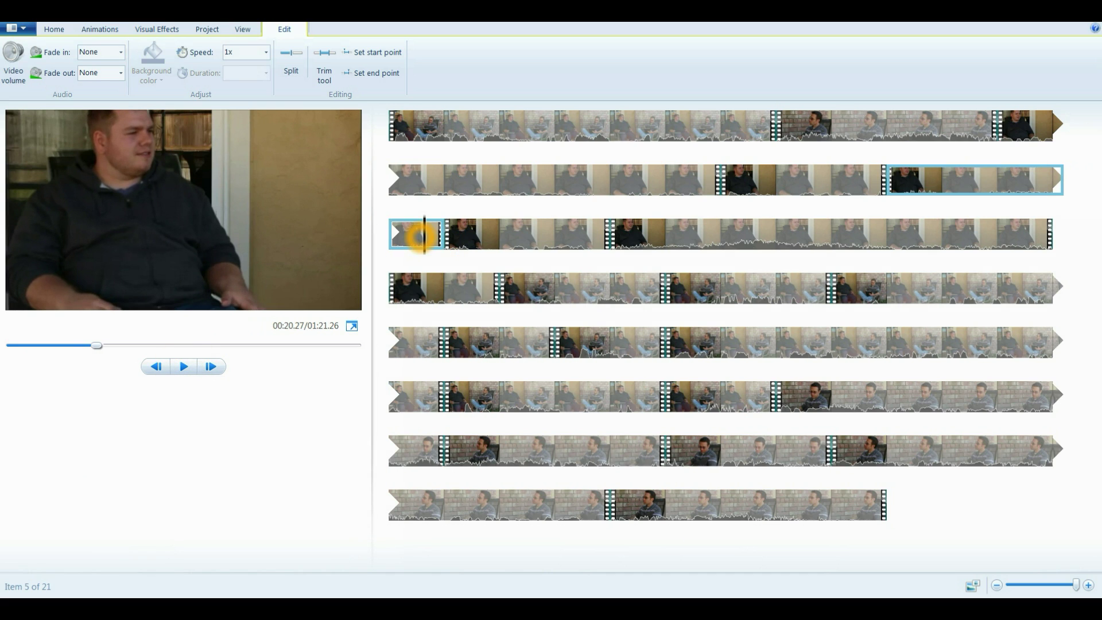
pyautogui.moveTo(420, 236); pyautogui.dragTo(1004, 130)
pyautogui.click(668, 180)
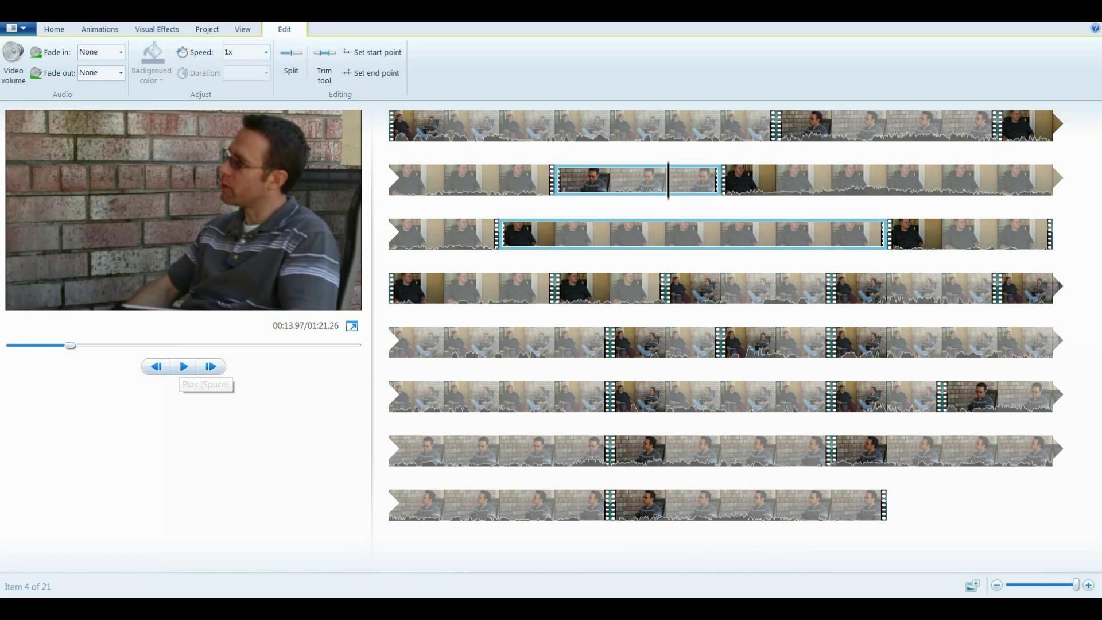
# Step: Preview from the fourth clip and move the row-2 clip to the end of the storyboard
pyautogui.click(184, 367)
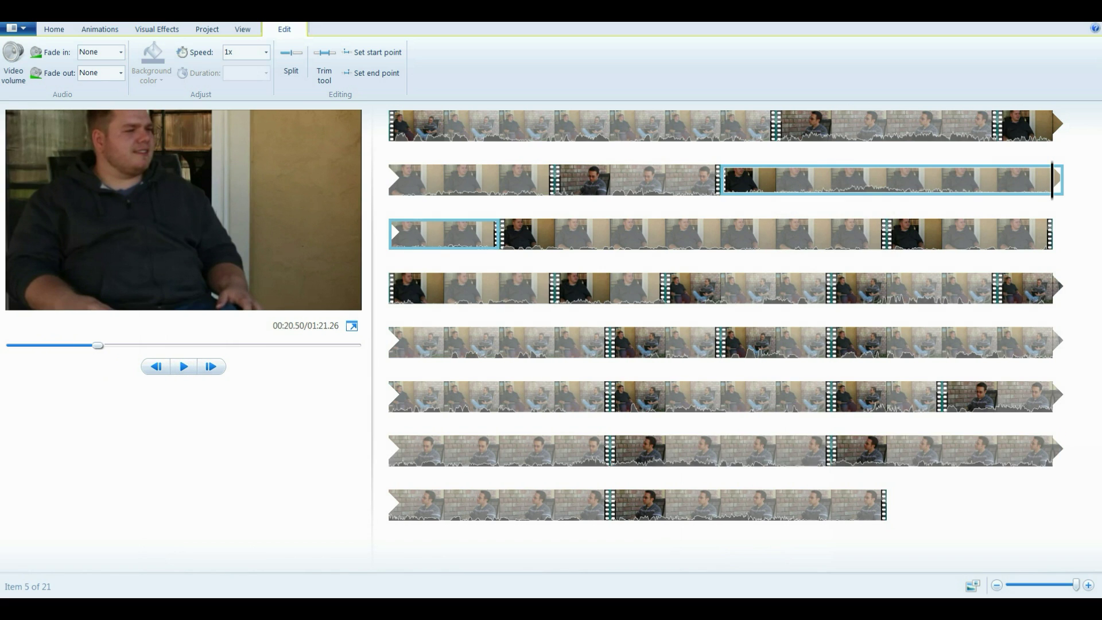
pyautogui.click(873, 345)
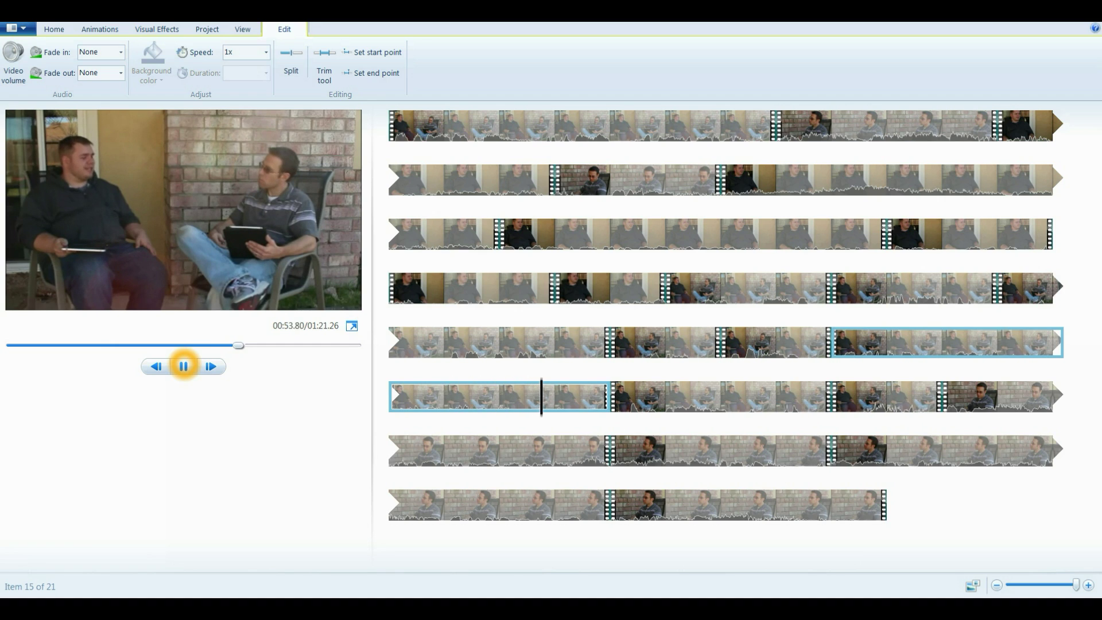
pyautogui.click(184, 367)
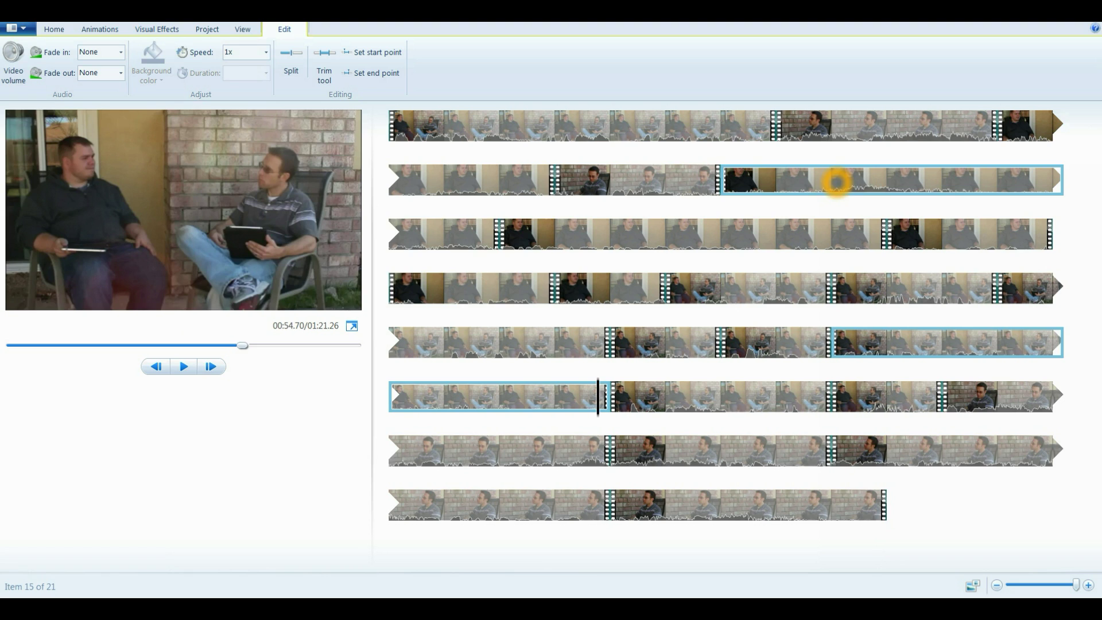
pyautogui.moveTo(836, 182); pyautogui.dragTo(991, 497)
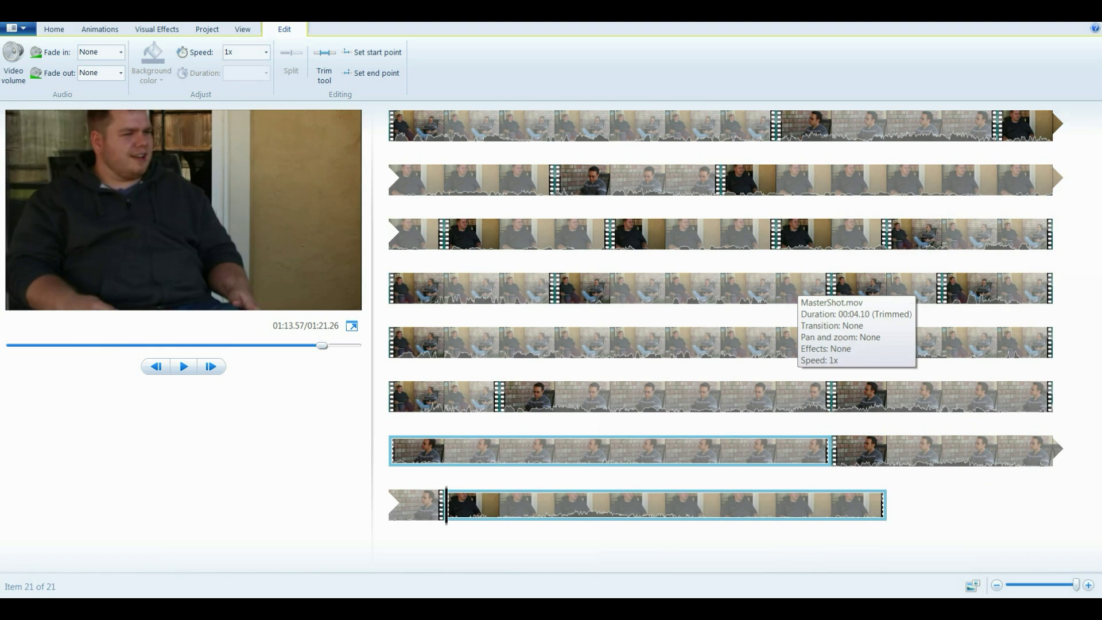
# Step: Move the first row-5 MasterShot clip up into row 2 and preview it
pyautogui.click(644, 344)
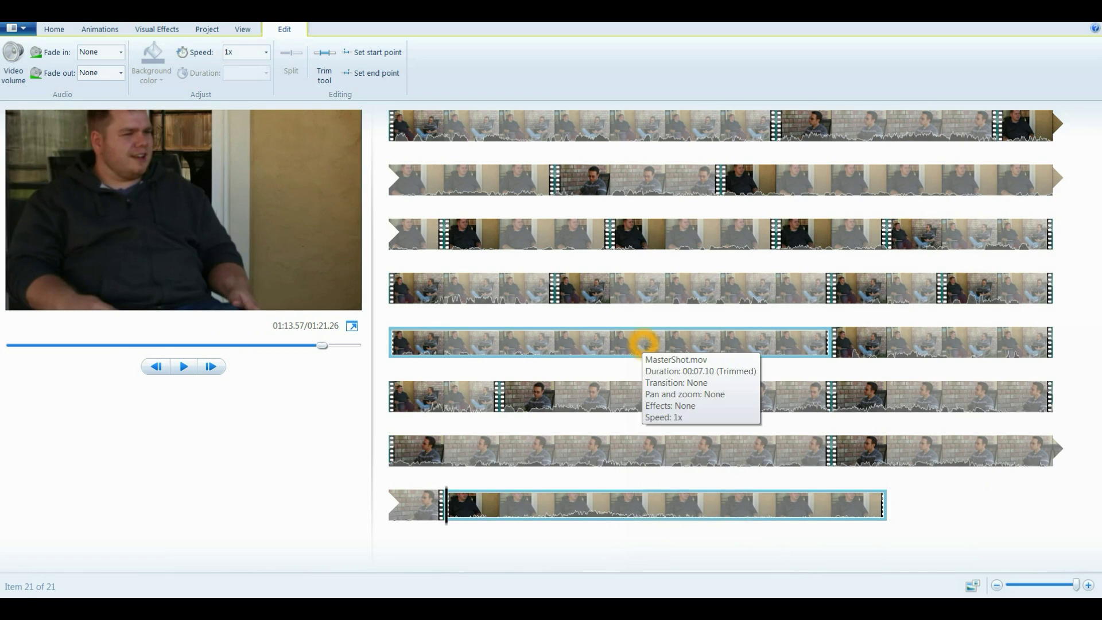
pyautogui.moveTo(614, 343); pyautogui.dragTo(721, 192)
pyautogui.rightClick(713, 195)
pyautogui.click(669, 179)
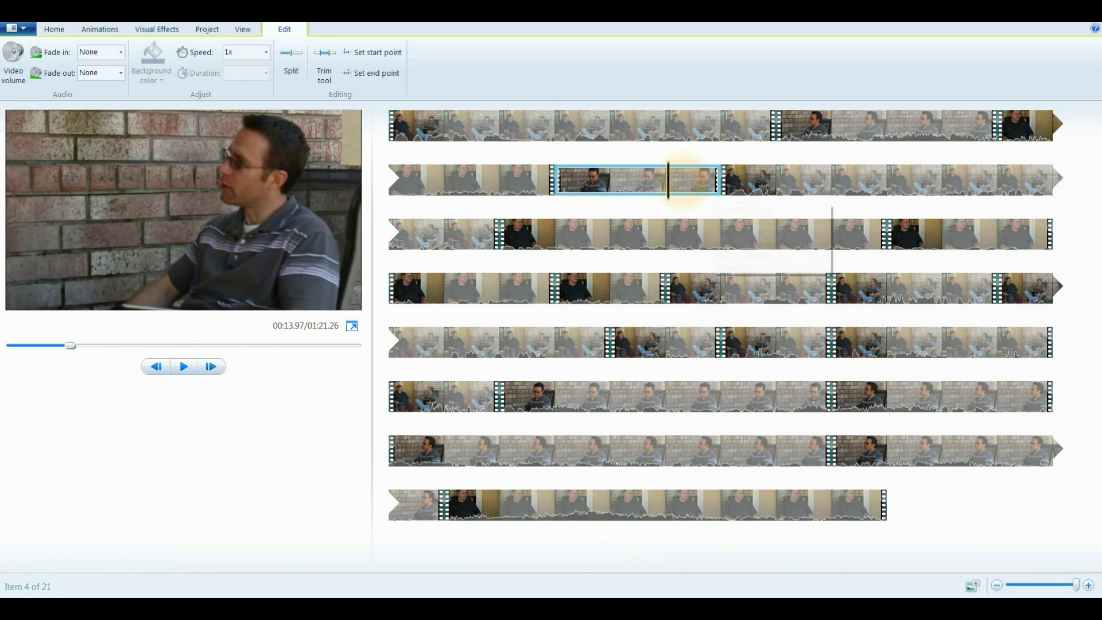
pyautogui.click(182, 366)
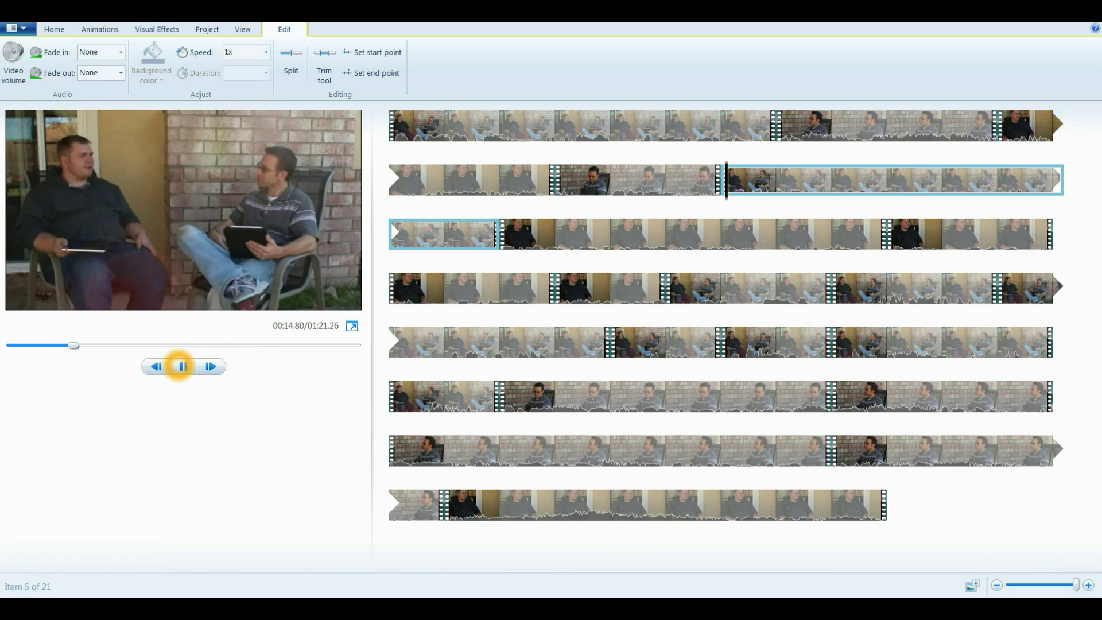
pyautogui.click(182, 366)
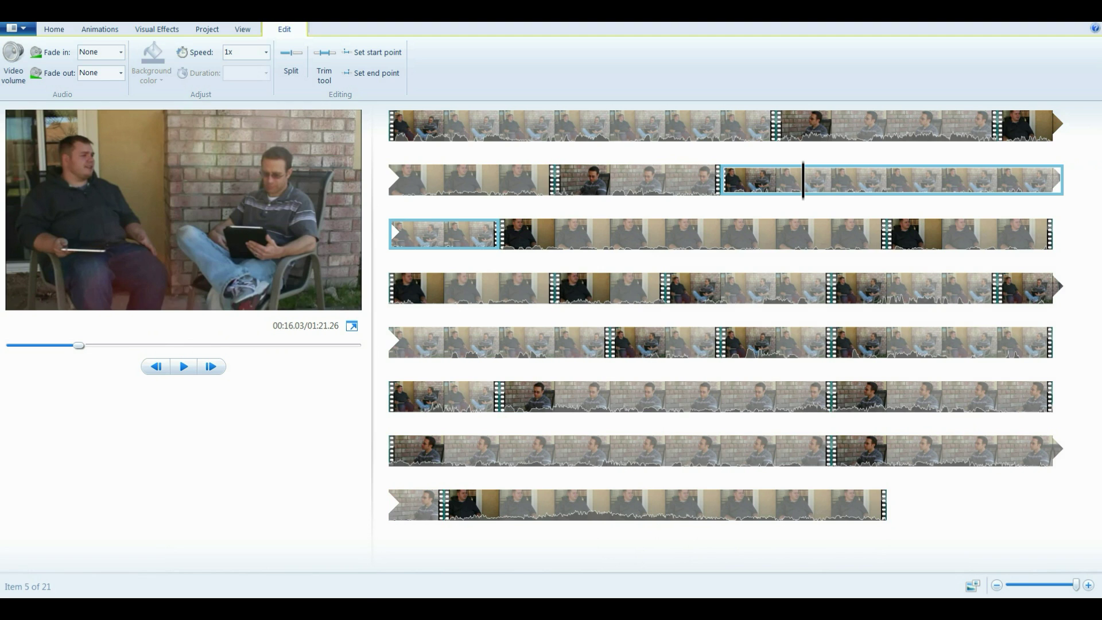
# Step: Move the row-7 brick-wall close-up into row 3 and play it to check
pyautogui.hotkey('alt', 'Tab')
pyautogui.click(153, 504)
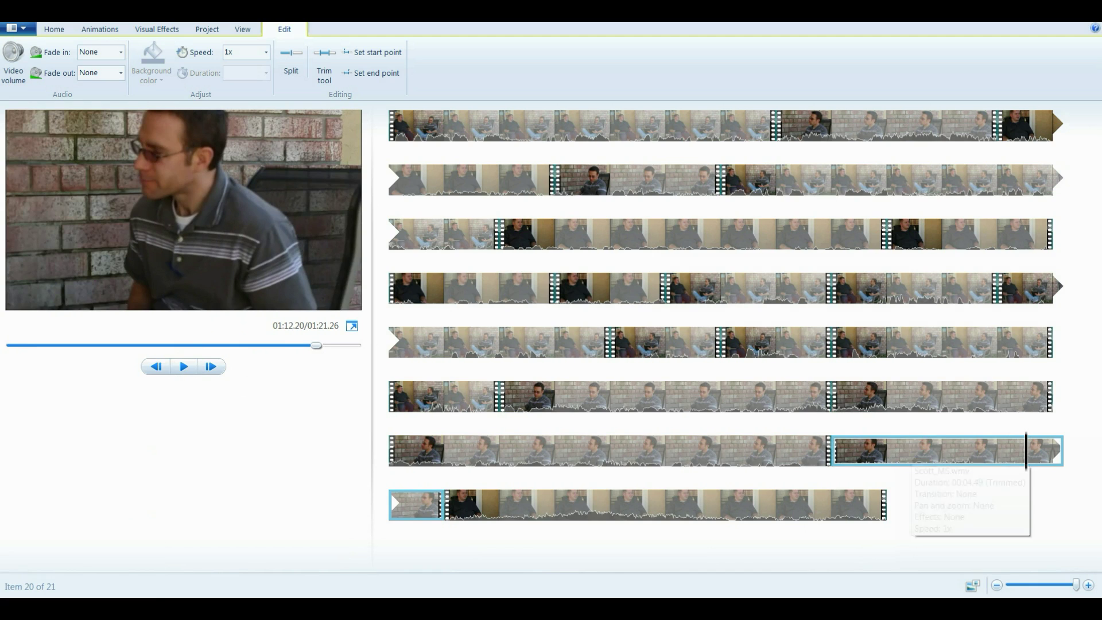
pyautogui.moveTo(919, 453); pyautogui.dragTo(484, 257)
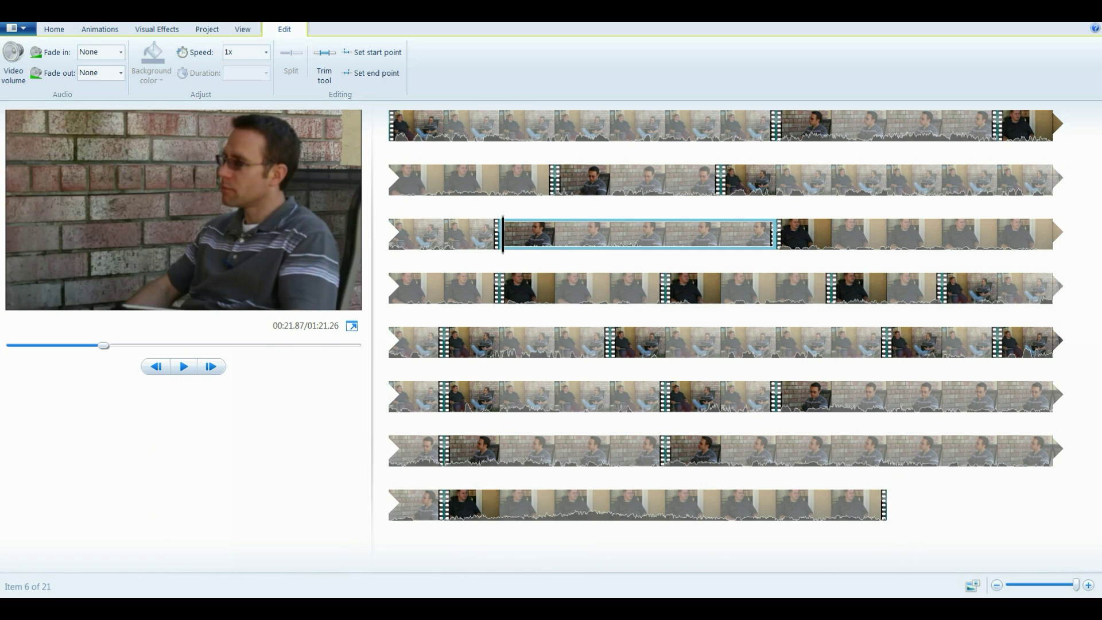
pyautogui.click(522, 521)
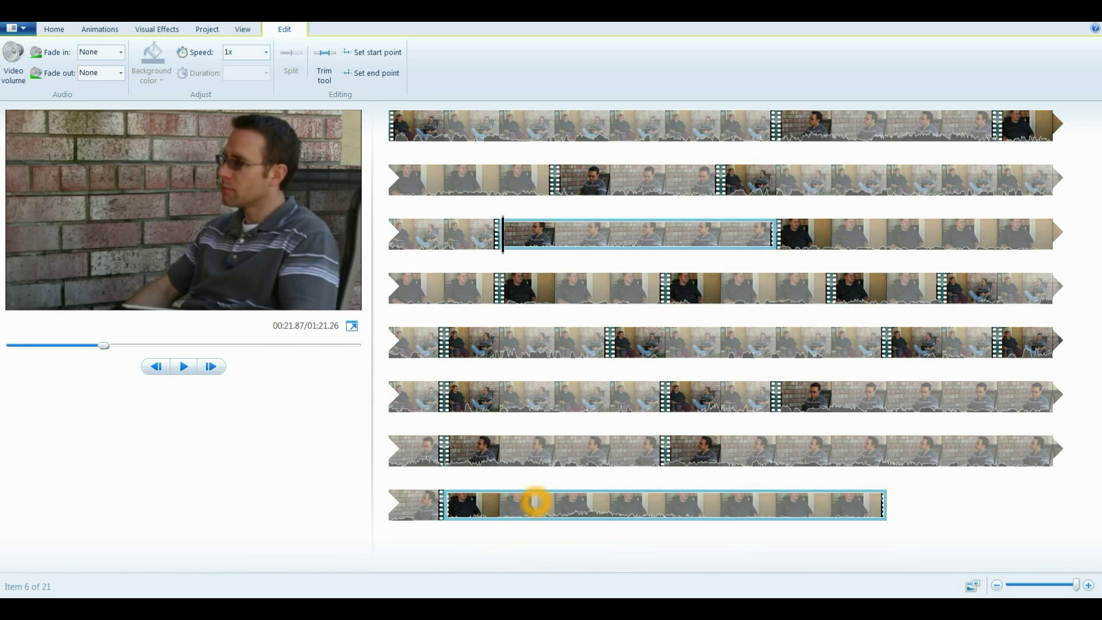
pyautogui.click(635, 320)
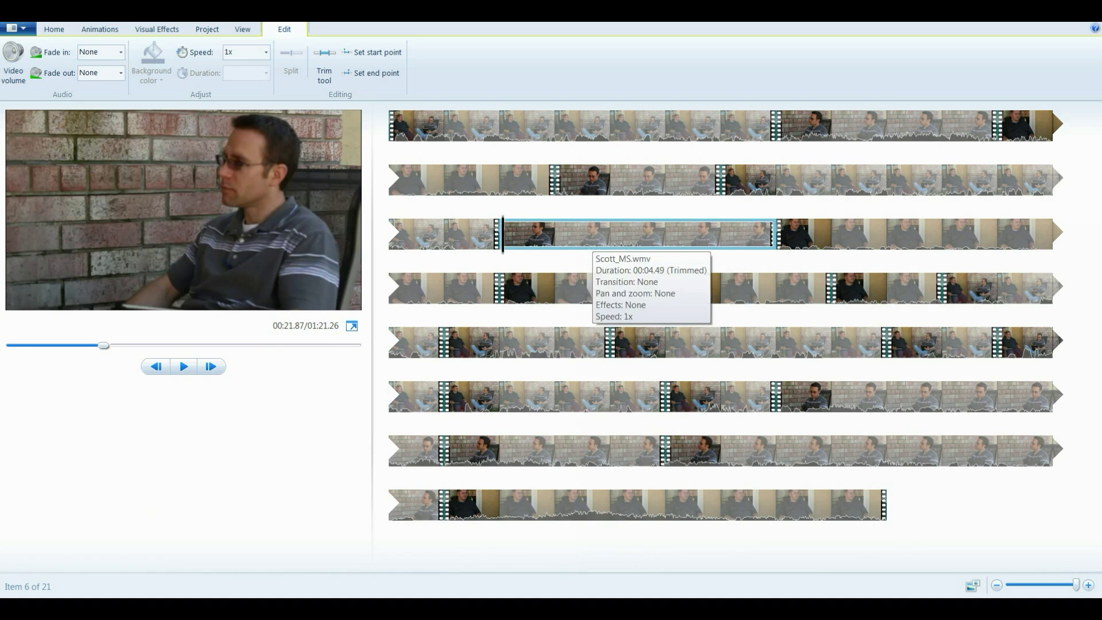
pyautogui.click(184, 367)
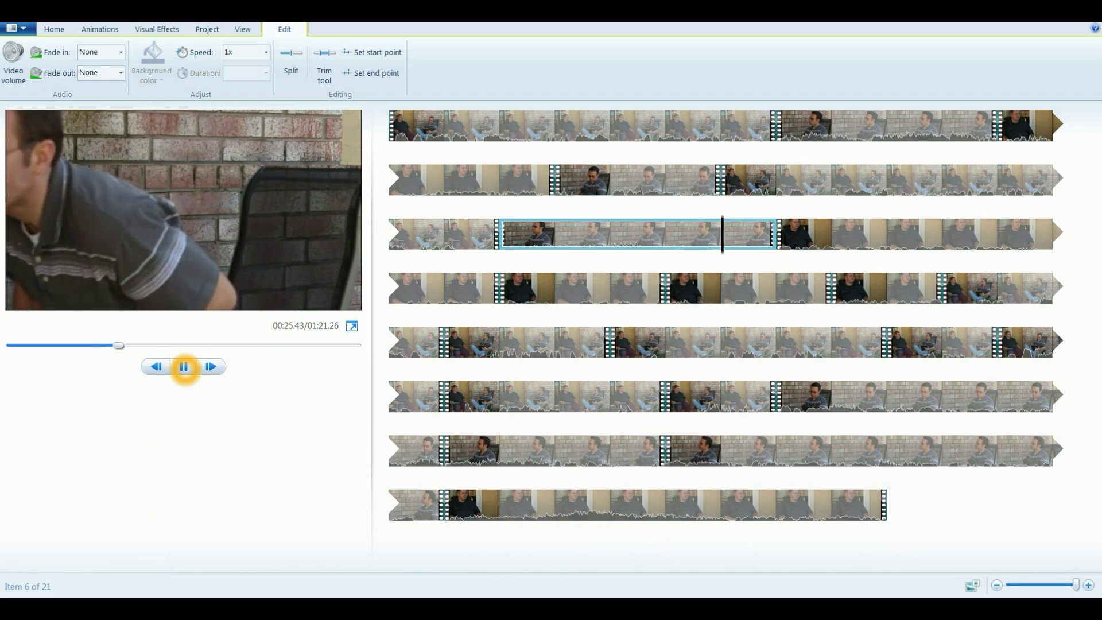
# Step: Move the MasterShot.mov clip from row 6 up into row 3
pyautogui.click(183, 366)
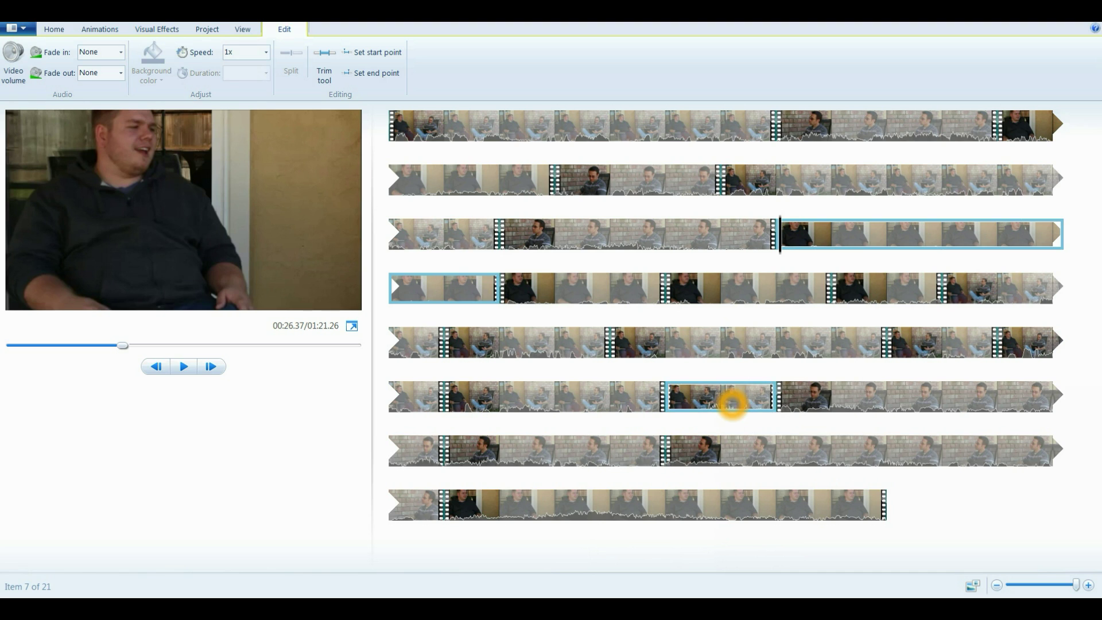
pyautogui.click(725, 402)
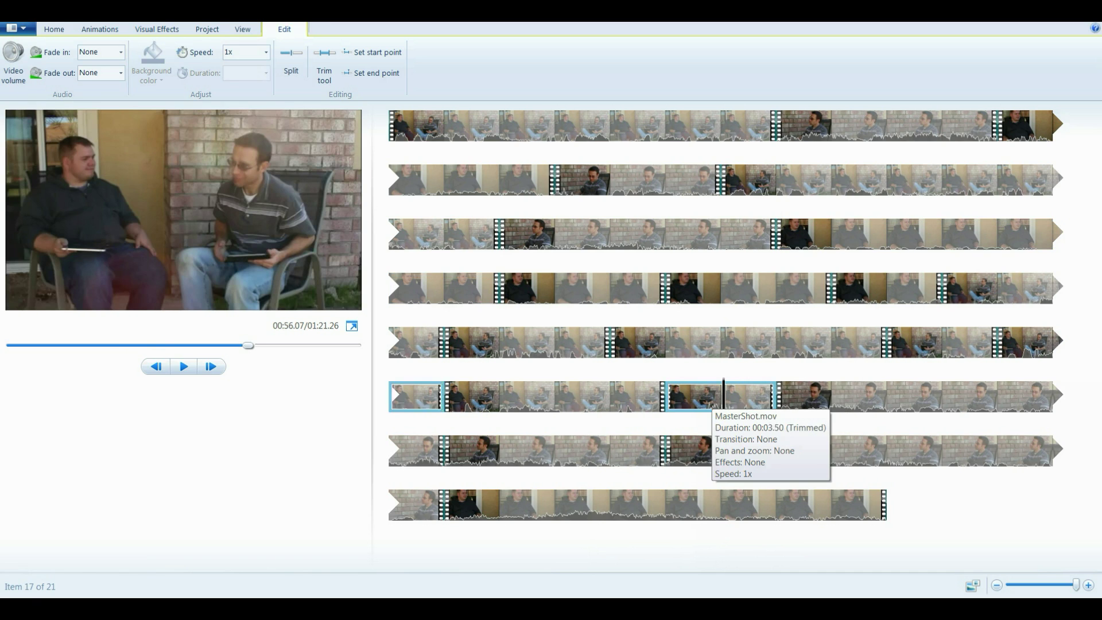
pyautogui.click(184, 366)
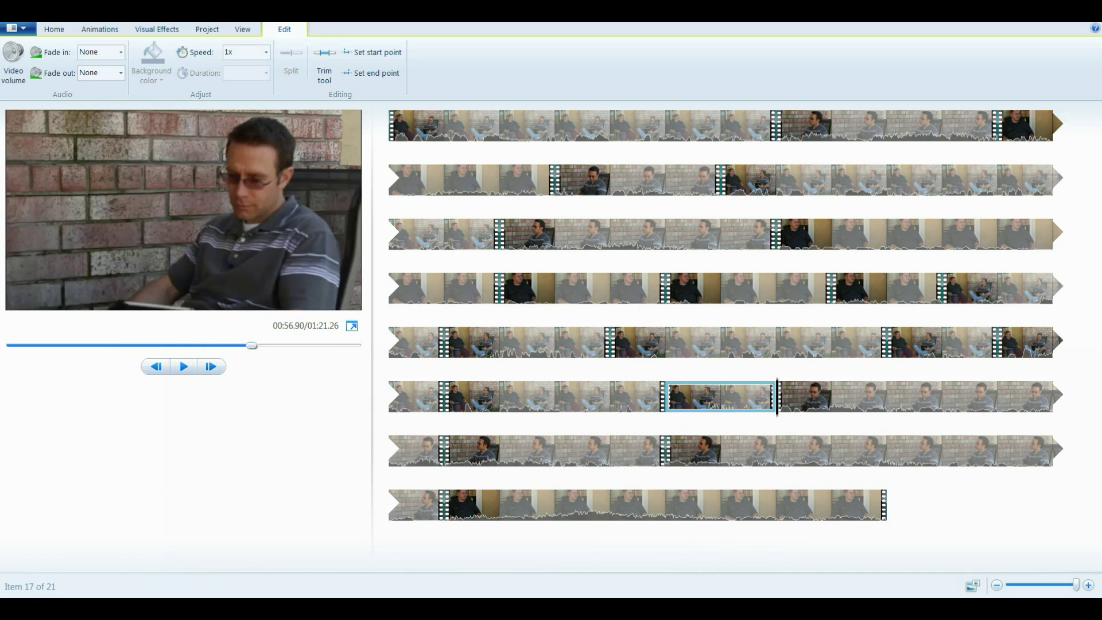
pyautogui.moveTo(711, 395); pyautogui.dragTo(770, 245)
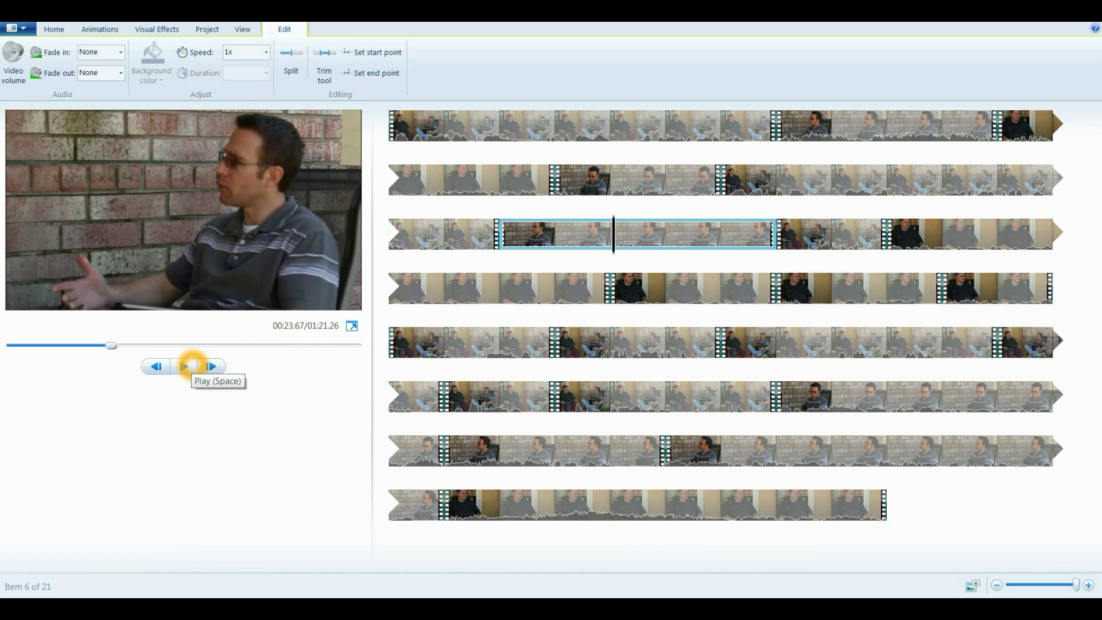
# Step: Delete the small leftover fragment in row 3 and play back to check the cut
pyautogui.click(755, 227)
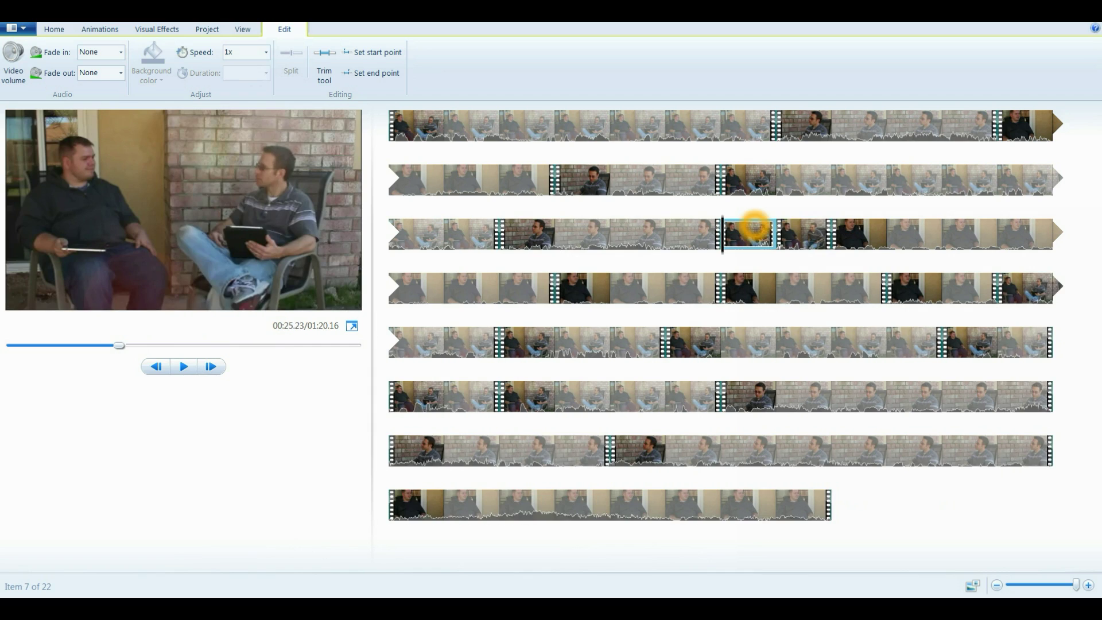
pyautogui.press('Delete')
pyautogui.click(676, 247)
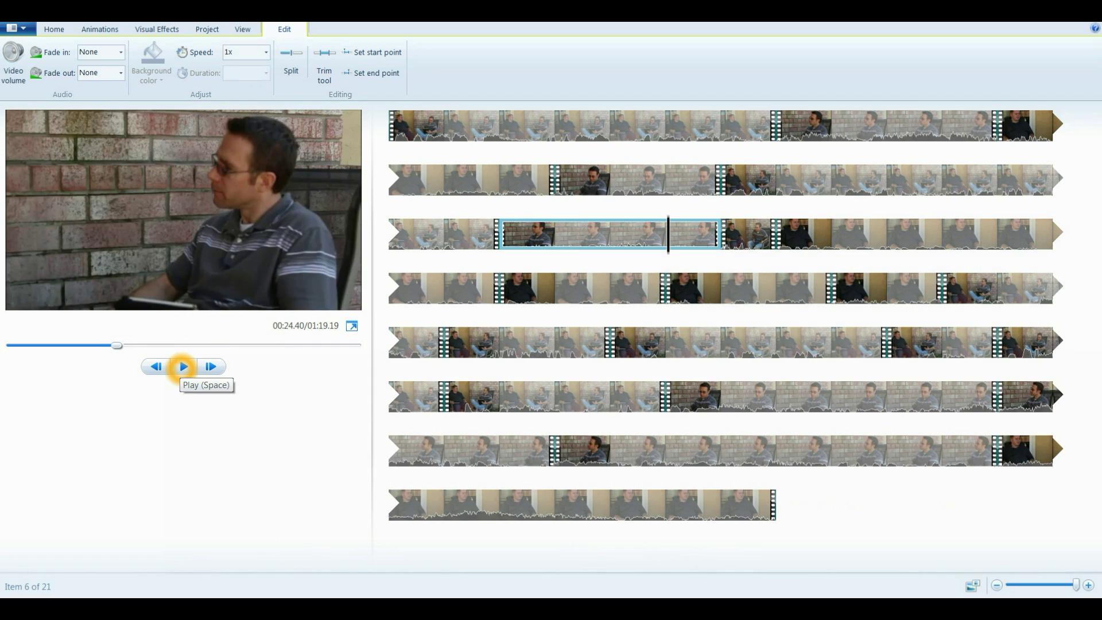
pyautogui.click(183, 367)
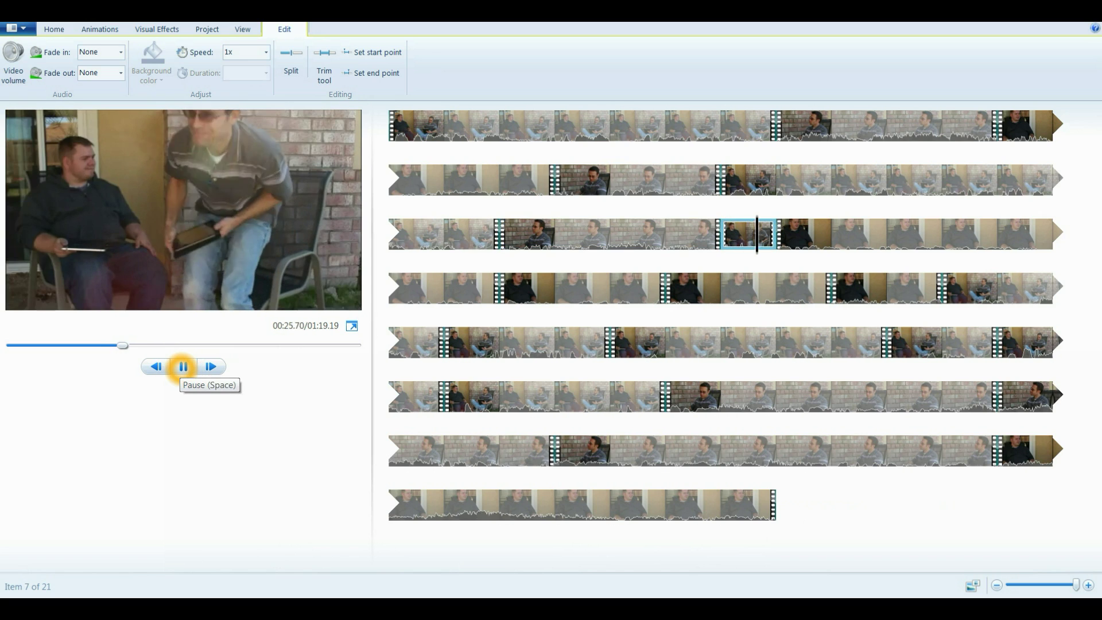
pyautogui.click(183, 366)
pyautogui.keyDown('shift'); pyautogui.click(804, 233); pyautogui.keyUp('shift')
pyautogui.keyDown('ctrl'); pyautogui.click(770, 240); pyautogui.keyUp('ctrl')
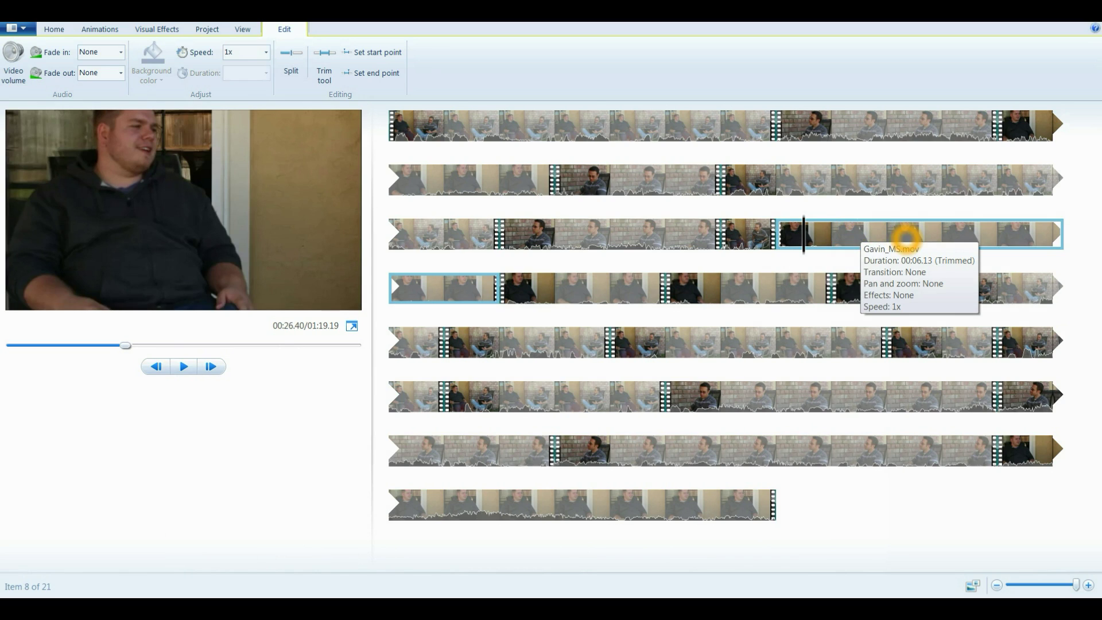
# Step: Delete the two unwanted clips and everything after clip 7, leaving 00:25.96
pyautogui.keyDown('ctrl'); pyautogui.click(746, 289); pyautogui.keyUp('ctrl')
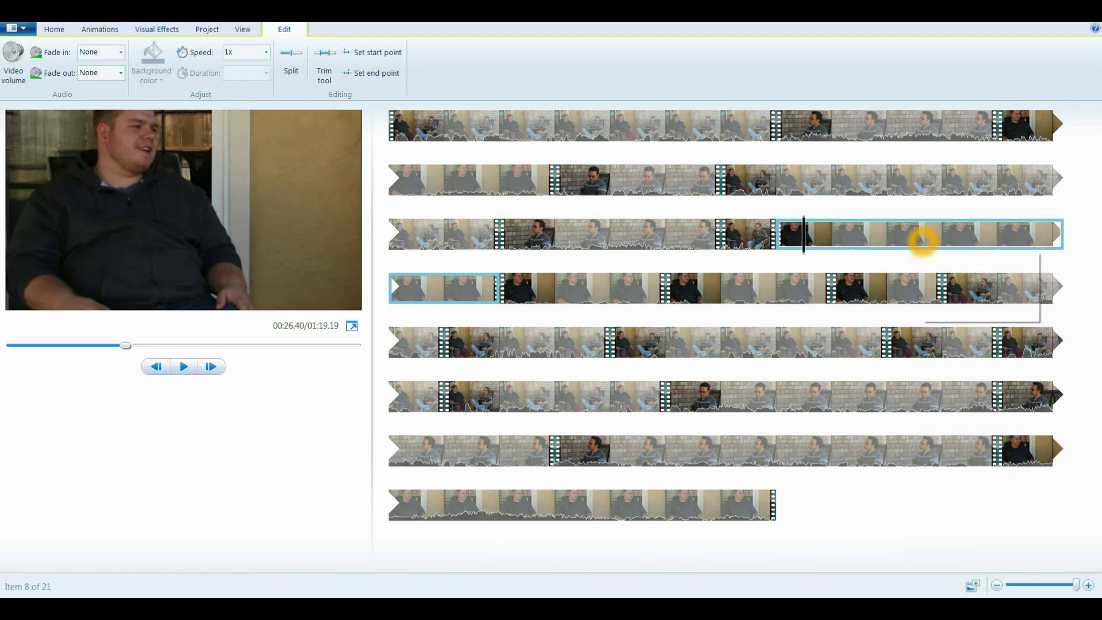
pyautogui.press('Delete')
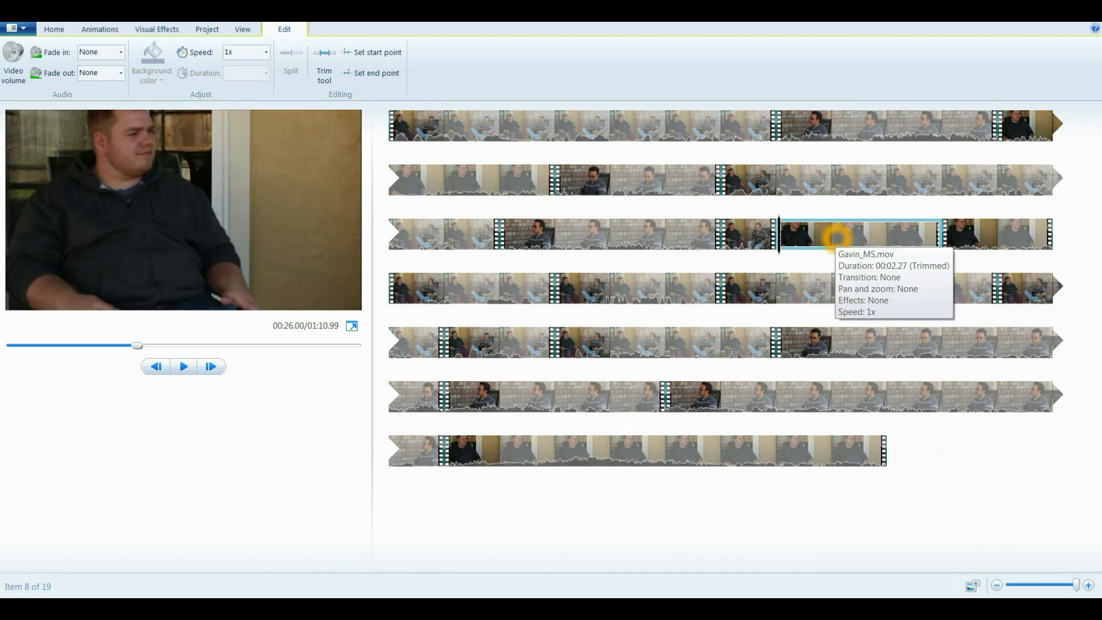
pyautogui.hotkey('shift', 'End')
pyautogui.press('Delete')
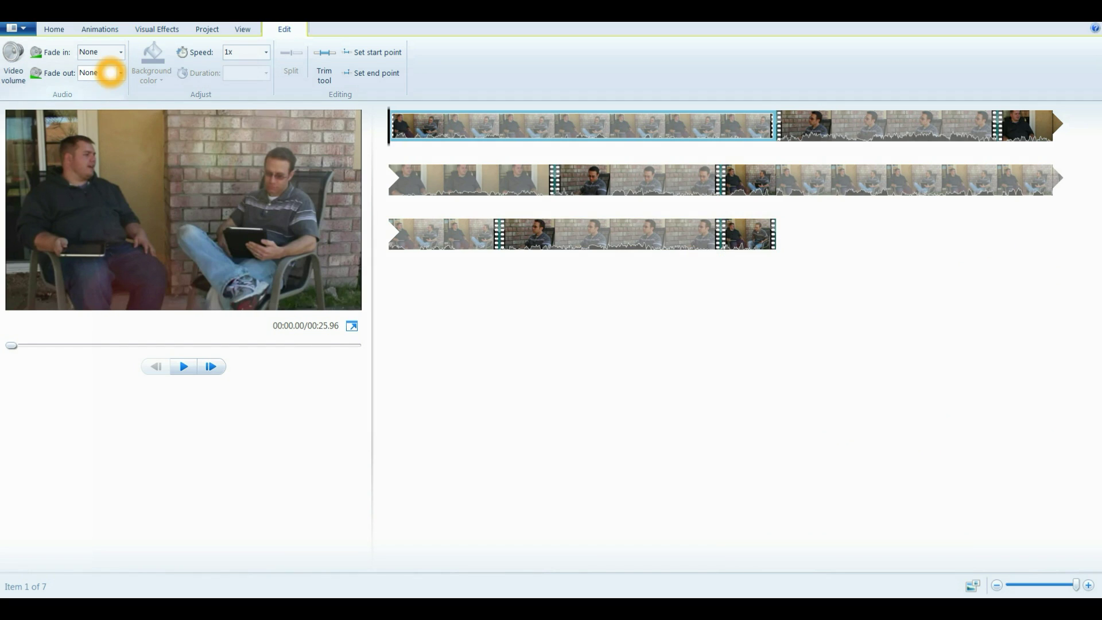
pyautogui.click(624, 202)
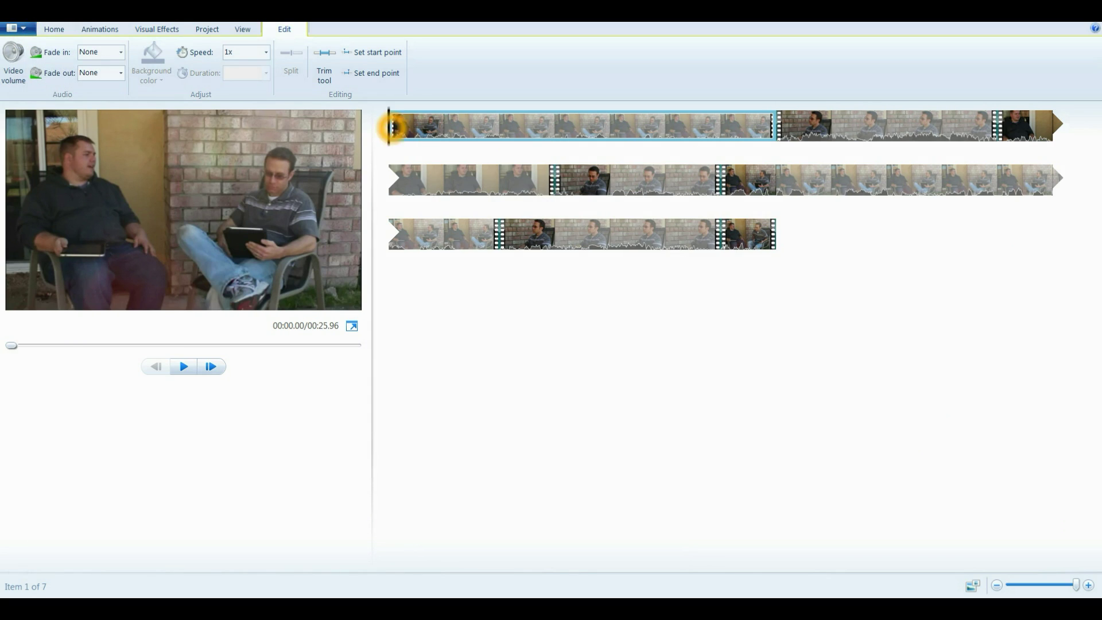
# Step: Choose the Audio only format from the Save movie list
pyautogui.click(511, 285)
pyautogui.click(395, 269)
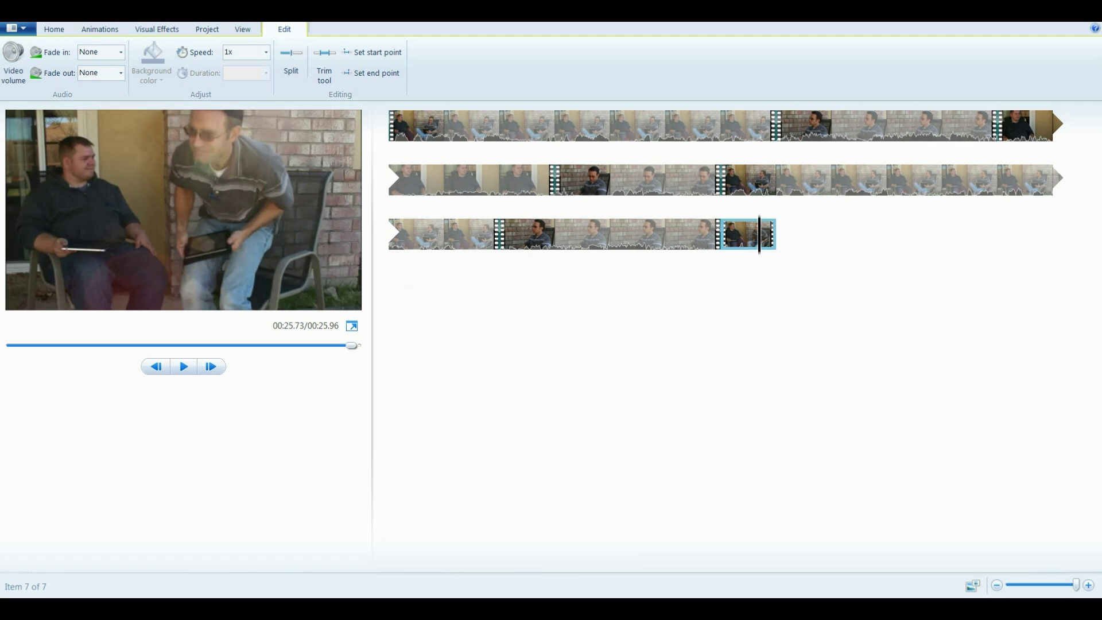
pyautogui.click(23, 29)
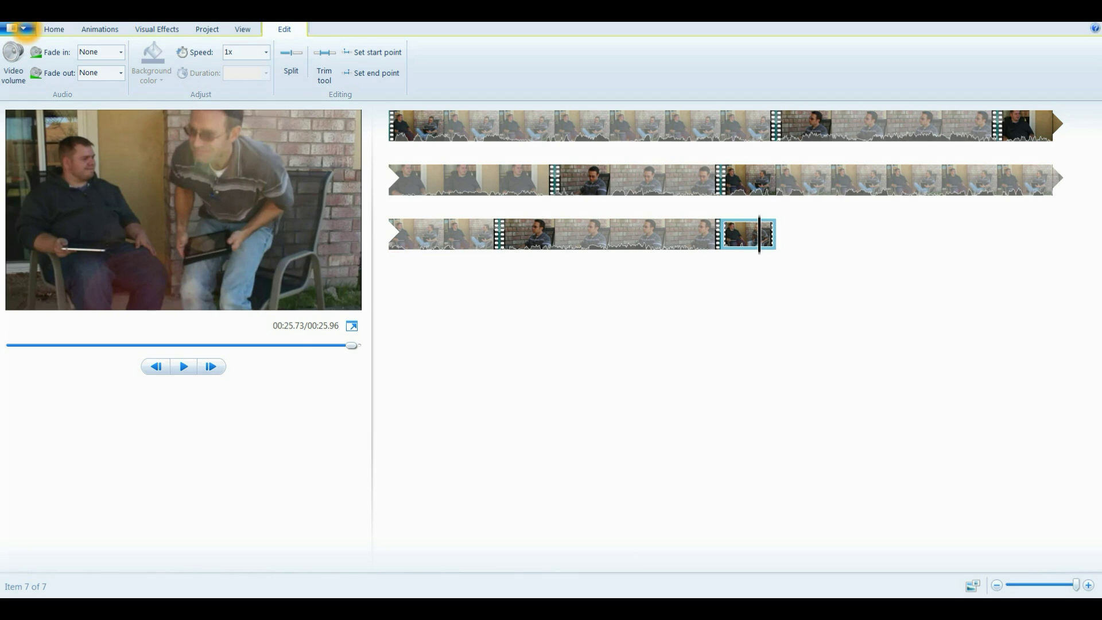
pyautogui.click(56, 205)
pyautogui.scroll(-5, 205, 225)
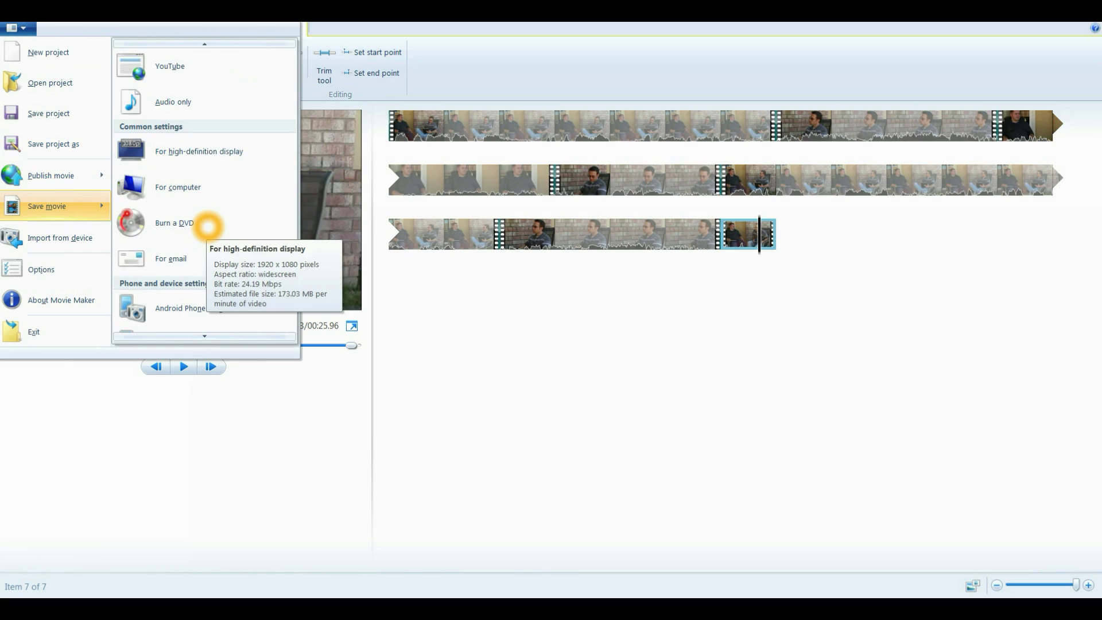
pyautogui.scroll(-10, 206, 225)
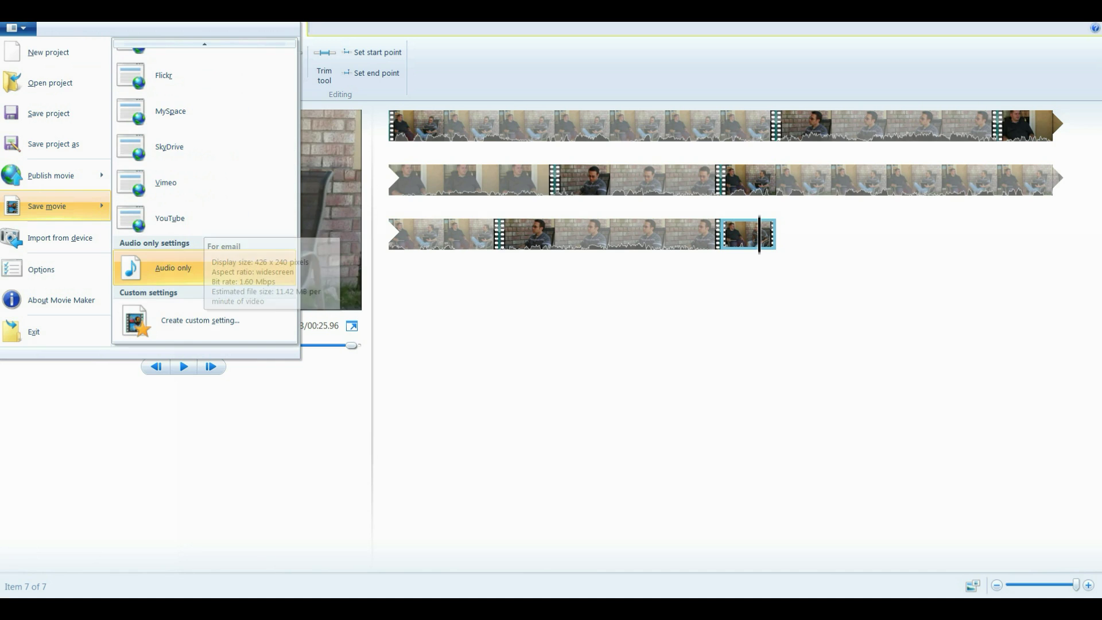
pyautogui.click(179, 268)
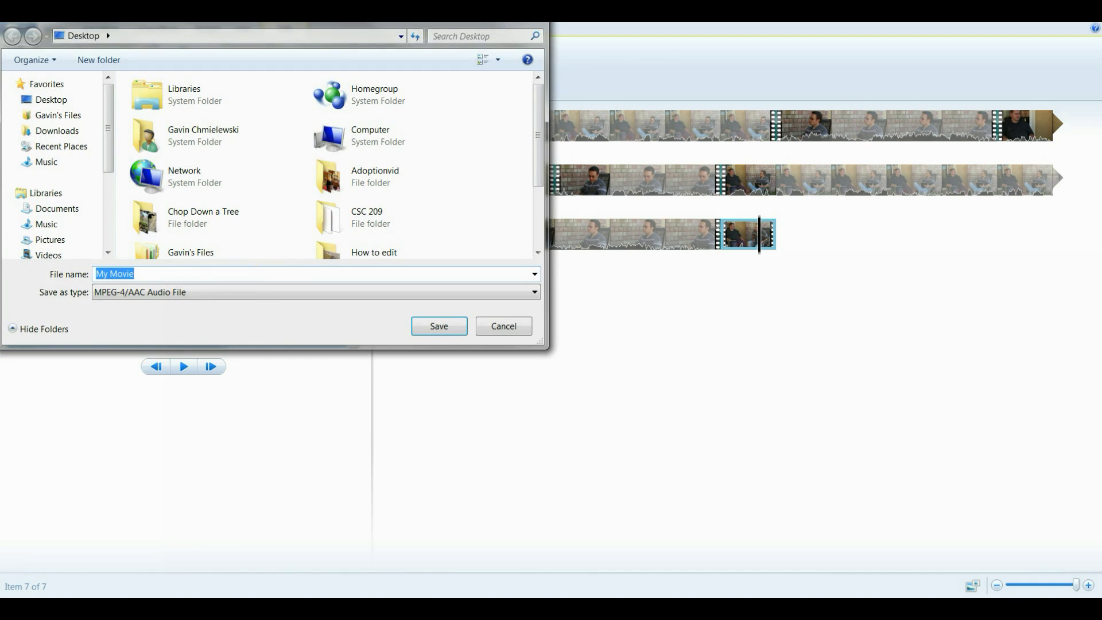
# Step: Save to the Desktop as SampleVid(Audio).m4a, replacing the existing file
pyautogui.click(45, 99)
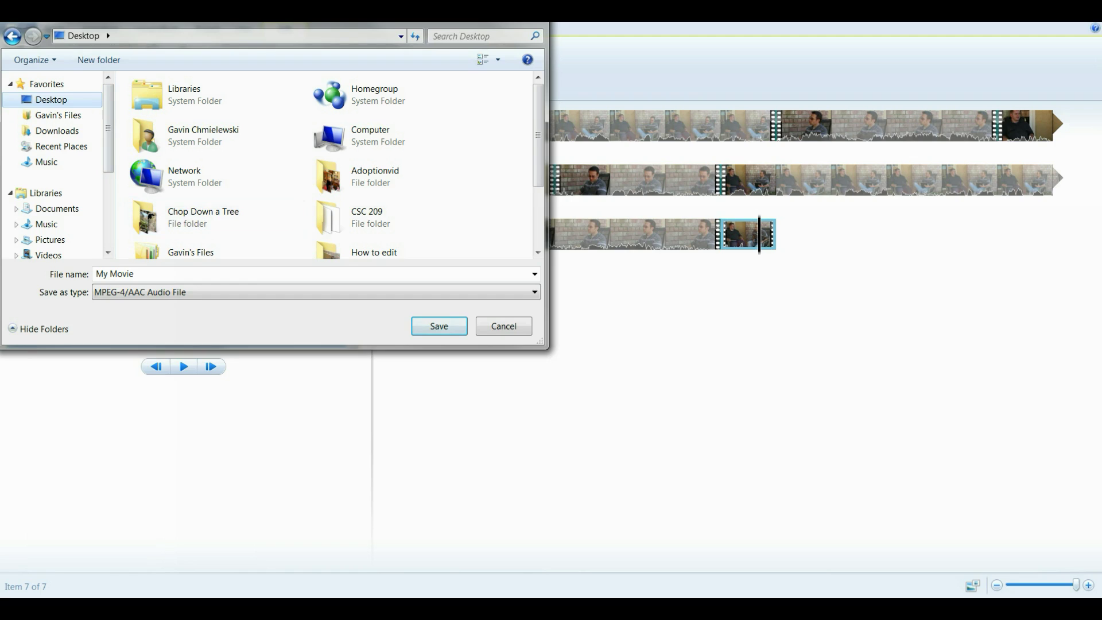
pyautogui.click(143, 275)
pyautogui.hotkey('ctrl', 'a')
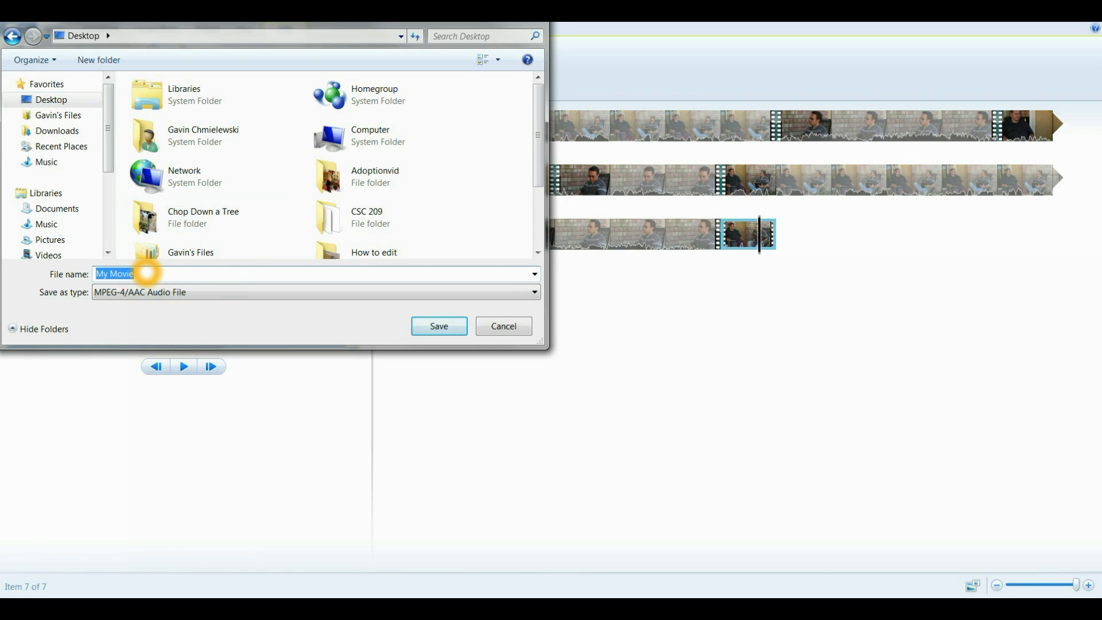
pyautogui.write('Sample')
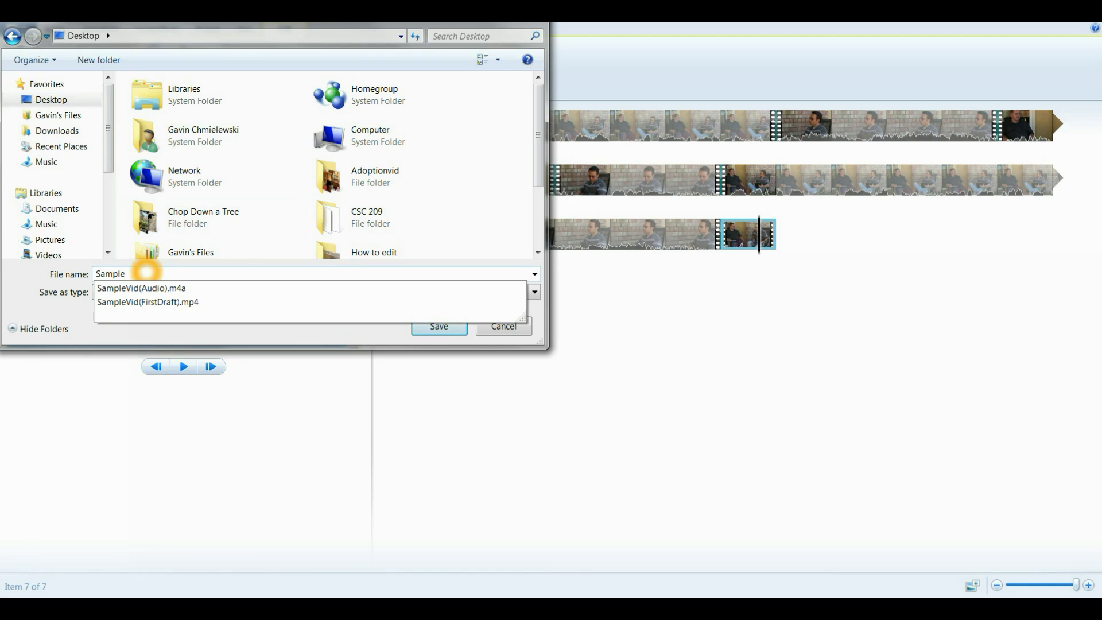
pyautogui.press('Down')
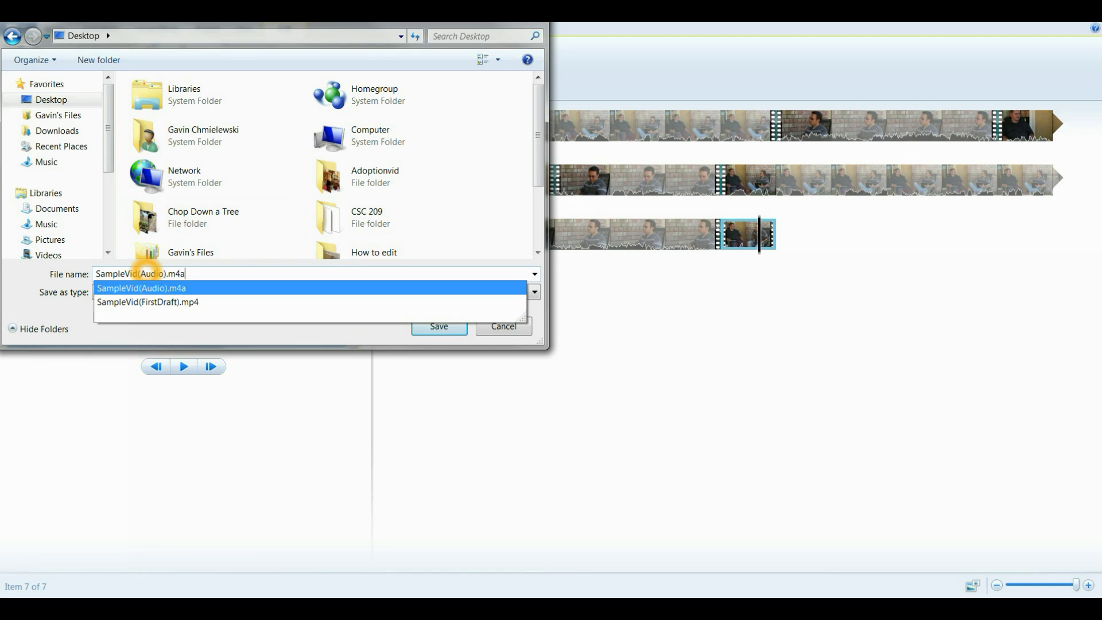
pyautogui.press('Return')
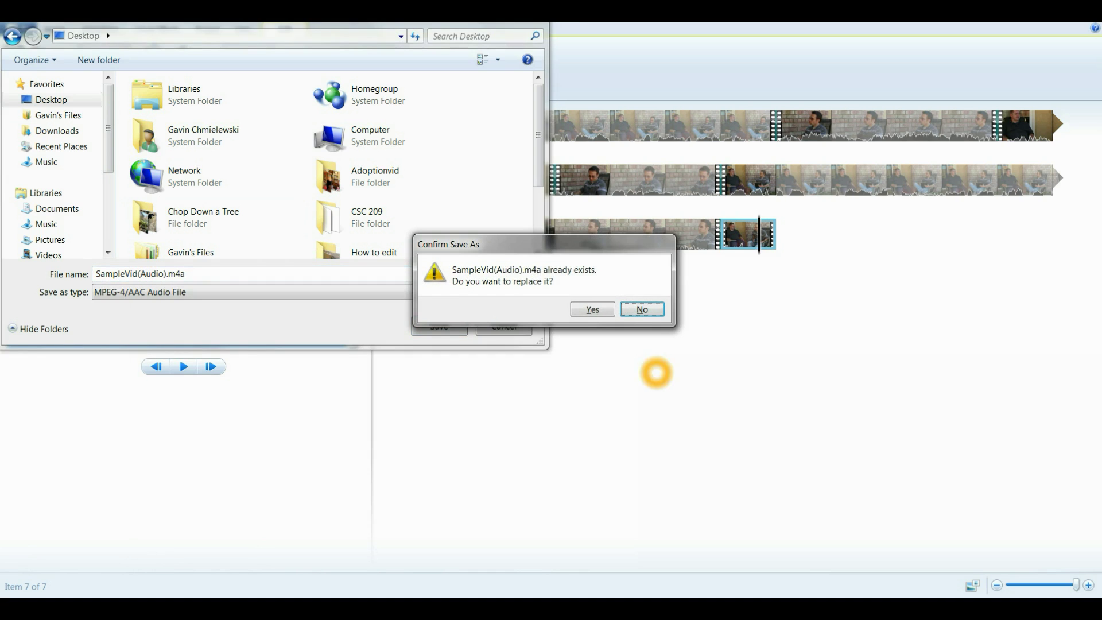
pyautogui.click(592, 309)
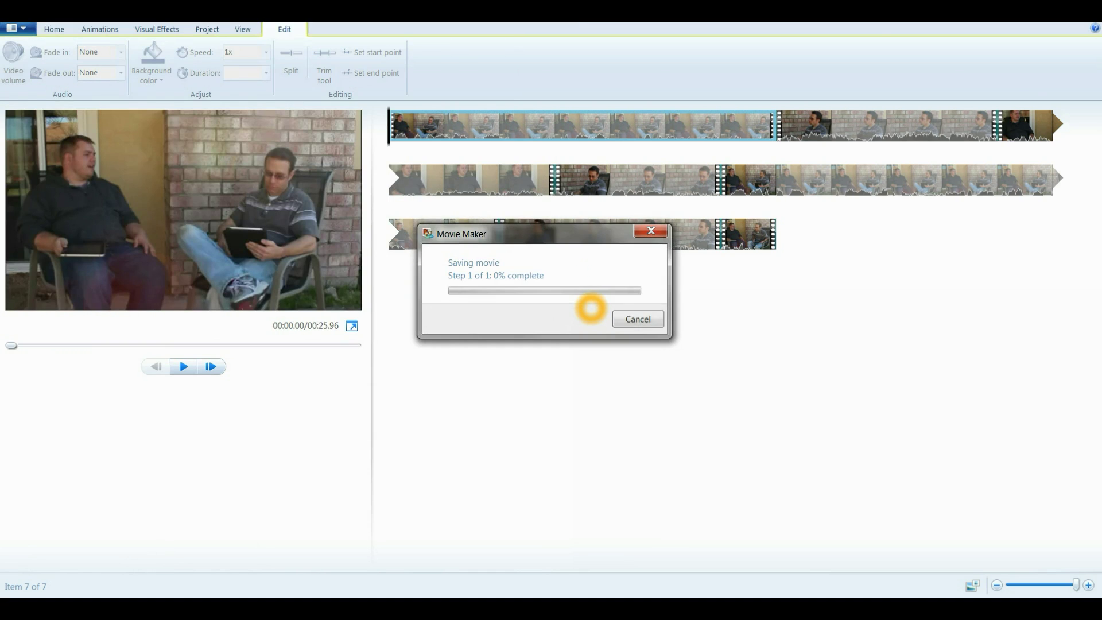
# Step: Add SampleVid(Audio).m4a from the Desktop as sound beneath the seven clips
pyautogui.click(216, 63)
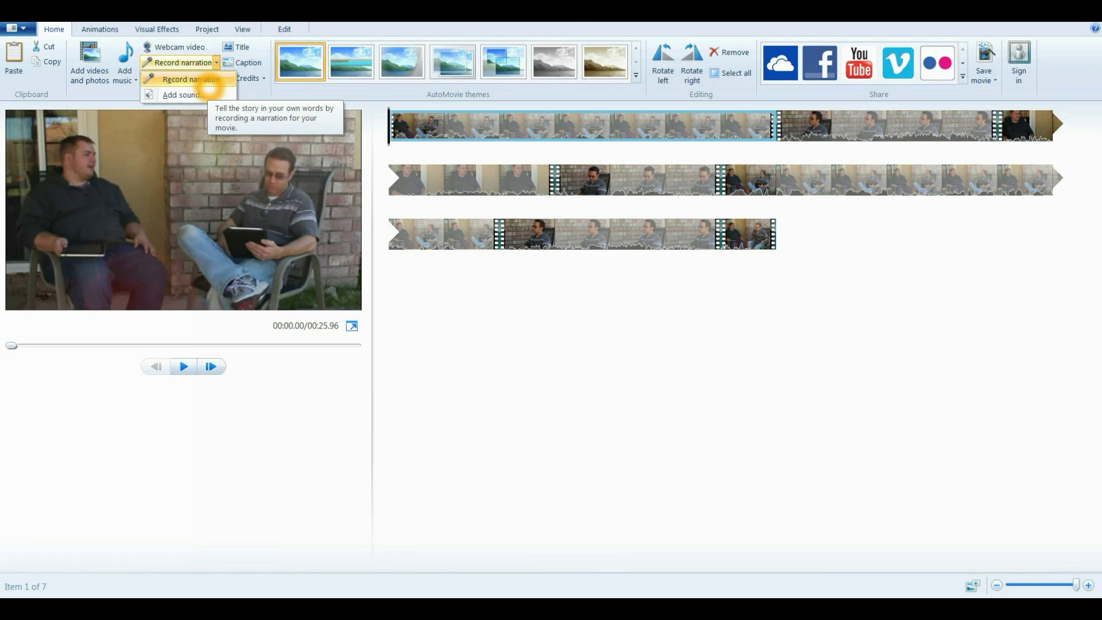
pyautogui.click(183, 94)
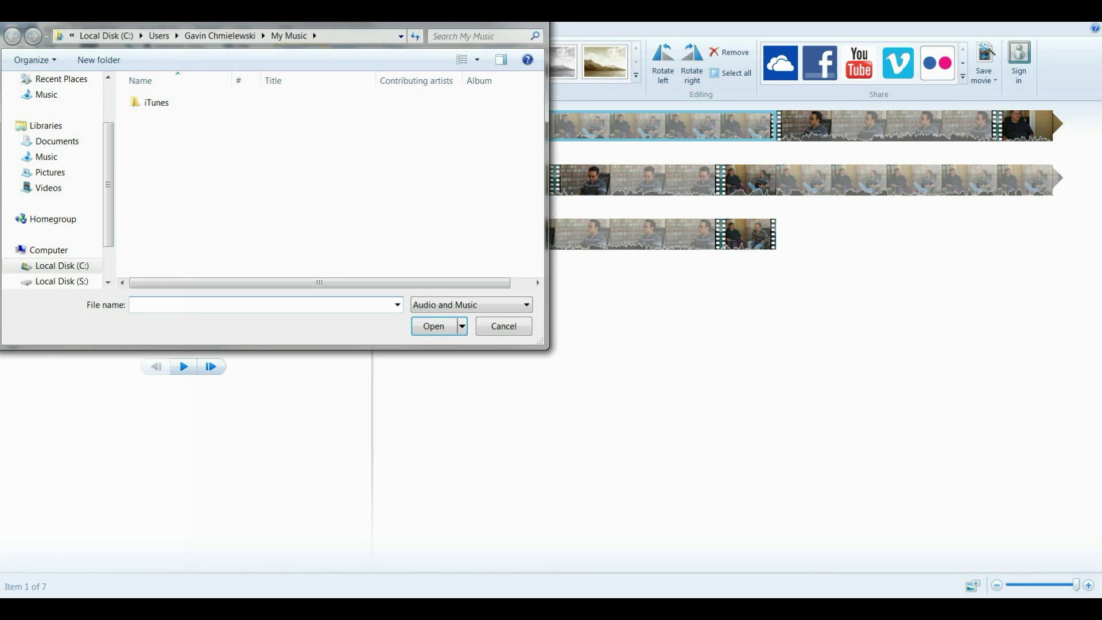
pyautogui.scroll(2, 110, 156)
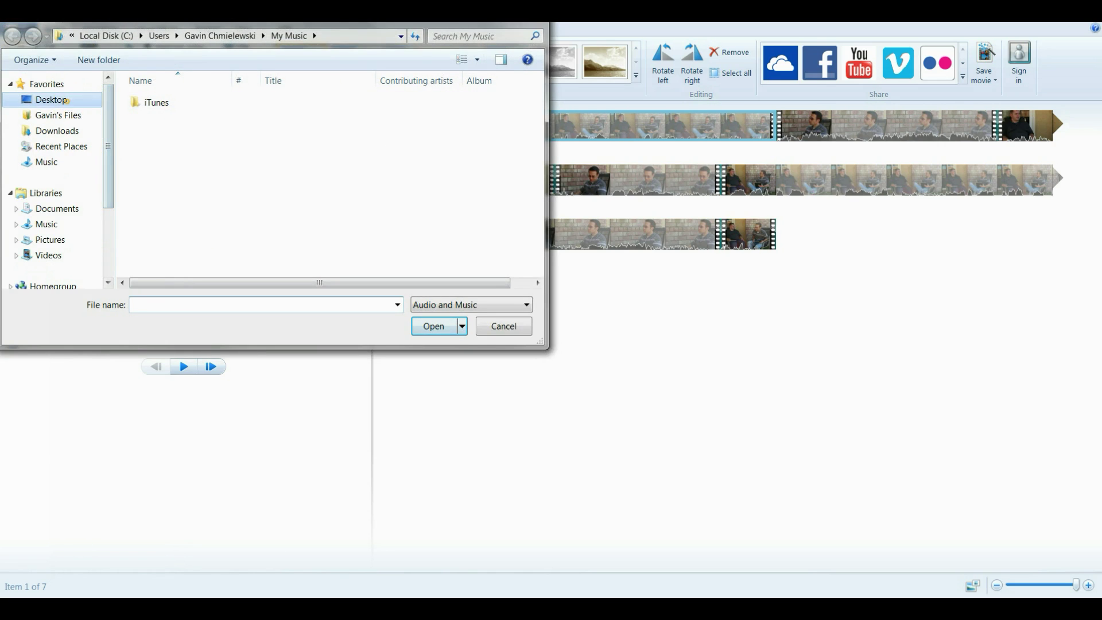
pyautogui.click(86, 99)
pyautogui.scroll(-2, 537, 172)
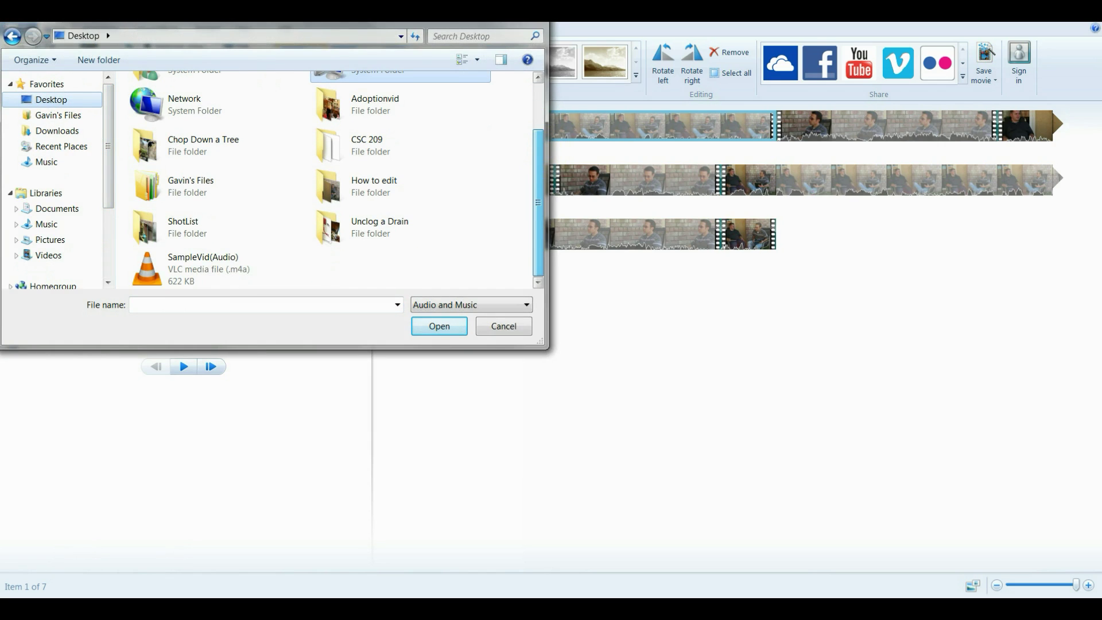
pyautogui.doubleClick(177, 274)
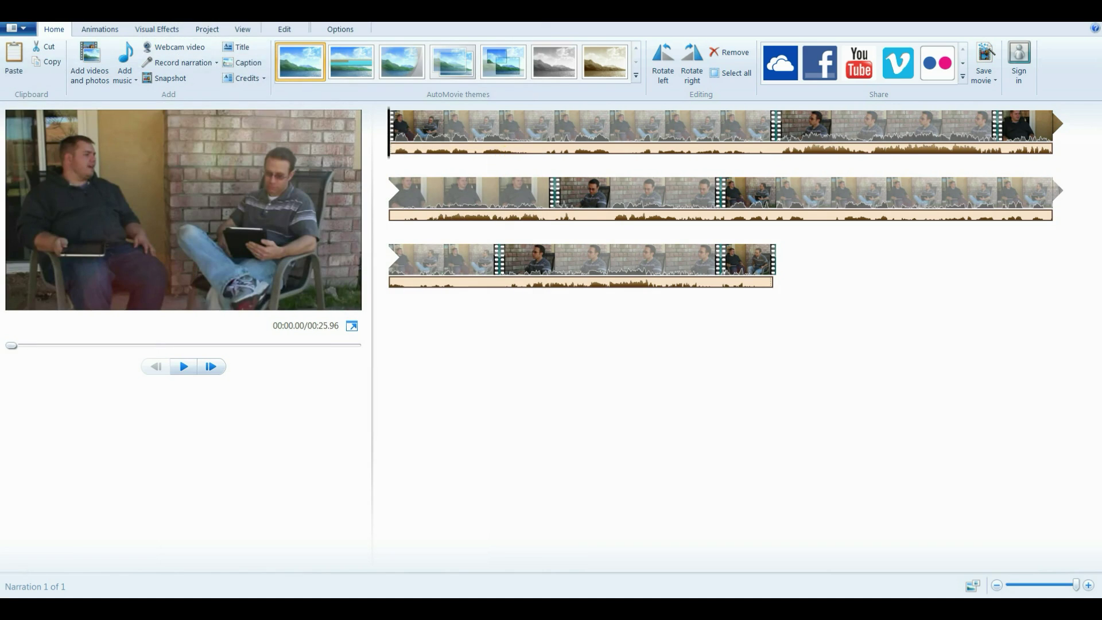
# Step: Select all seven patio clips and drag their Video volume slider fully down to mute them
pyautogui.click(487, 130)
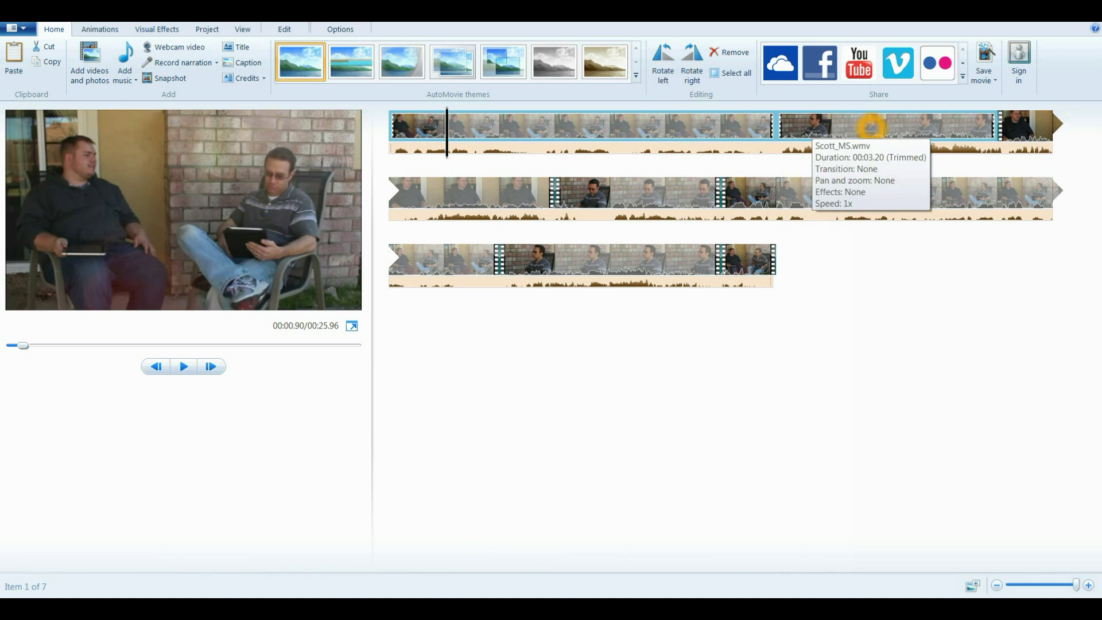
pyautogui.keyDown('ctrl'); pyautogui.click(826, 122); pyautogui.keyUp('ctrl')
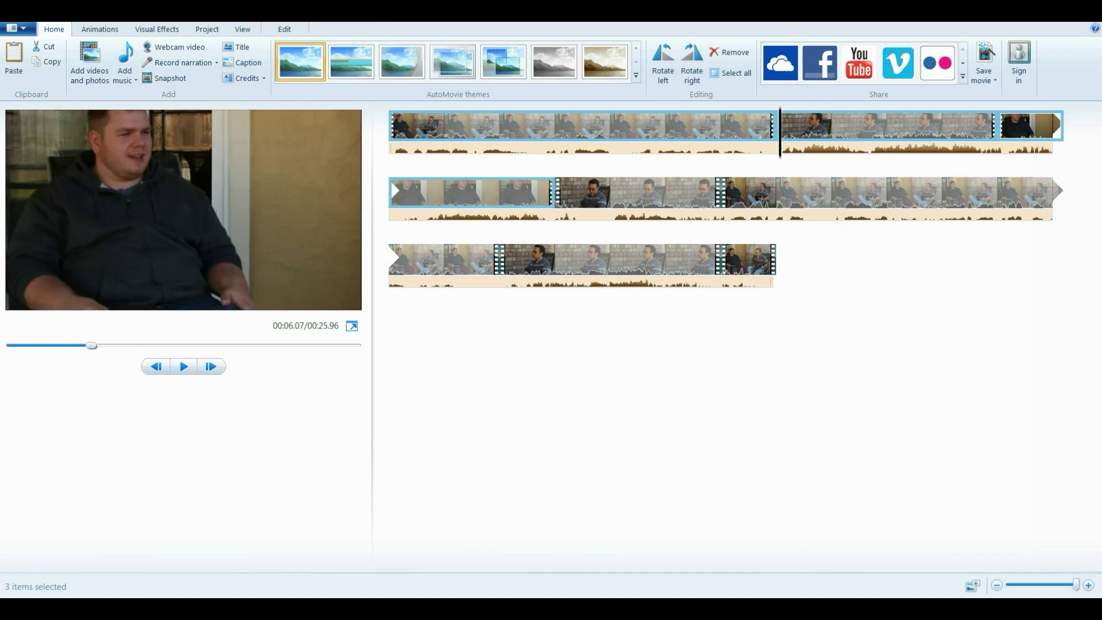
pyautogui.keyDown('shift'); pyautogui.click(623, 193); pyautogui.keyUp('shift')
pyautogui.keyDown('shift'); pyautogui.click(779, 193); pyautogui.keyUp('shift')
pyautogui.keyDown('shift'); pyautogui.click(647, 258); pyautogui.keyUp('shift')
pyautogui.keyDown('shift'); pyautogui.click(746, 260); pyautogui.keyUp('shift')
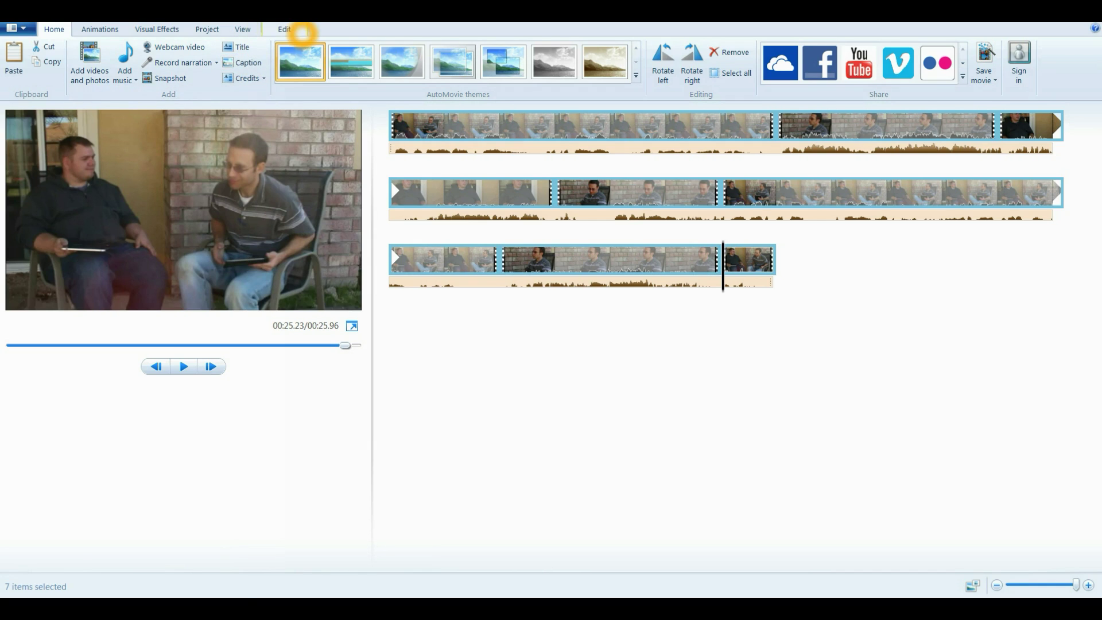
pyautogui.click(290, 29)
pyautogui.click(14, 63)
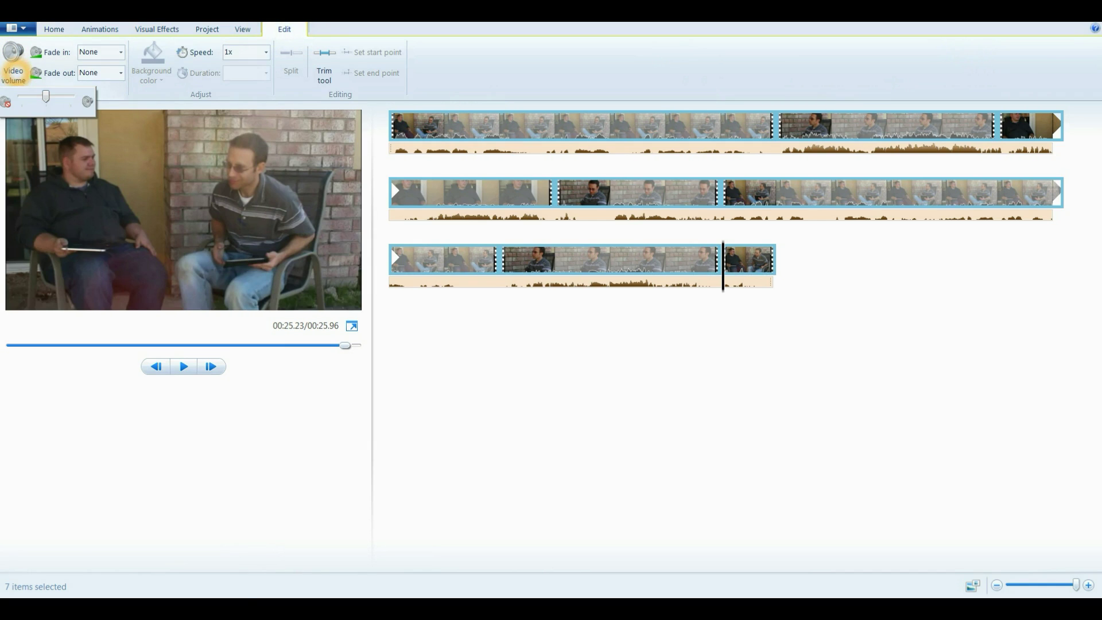
pyautogui.click(576, 381)
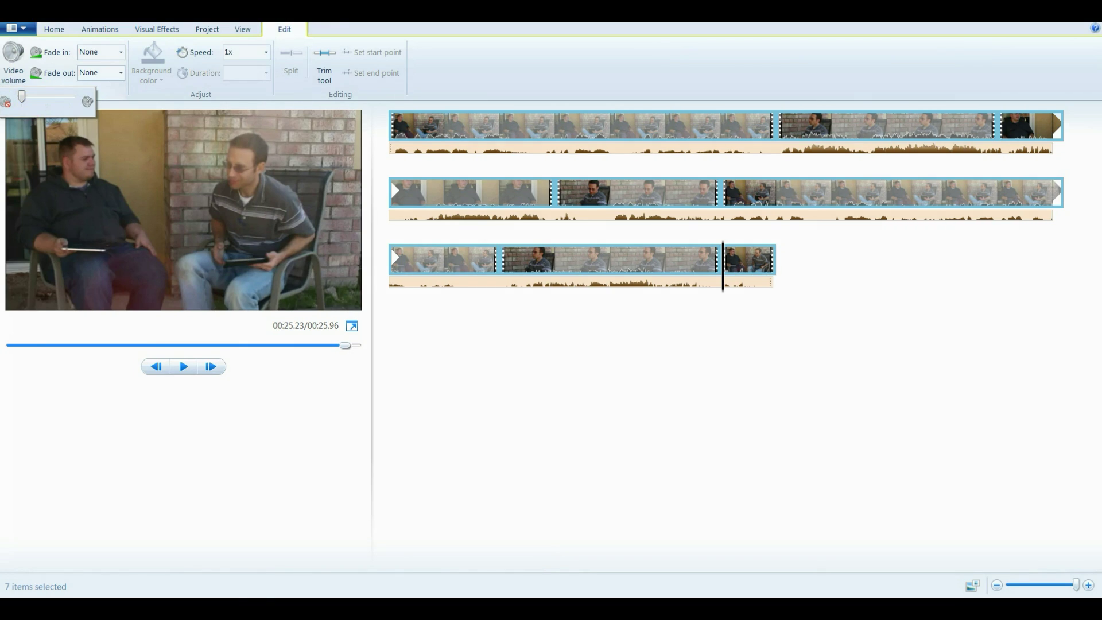
pyautogui.click(649, 397)
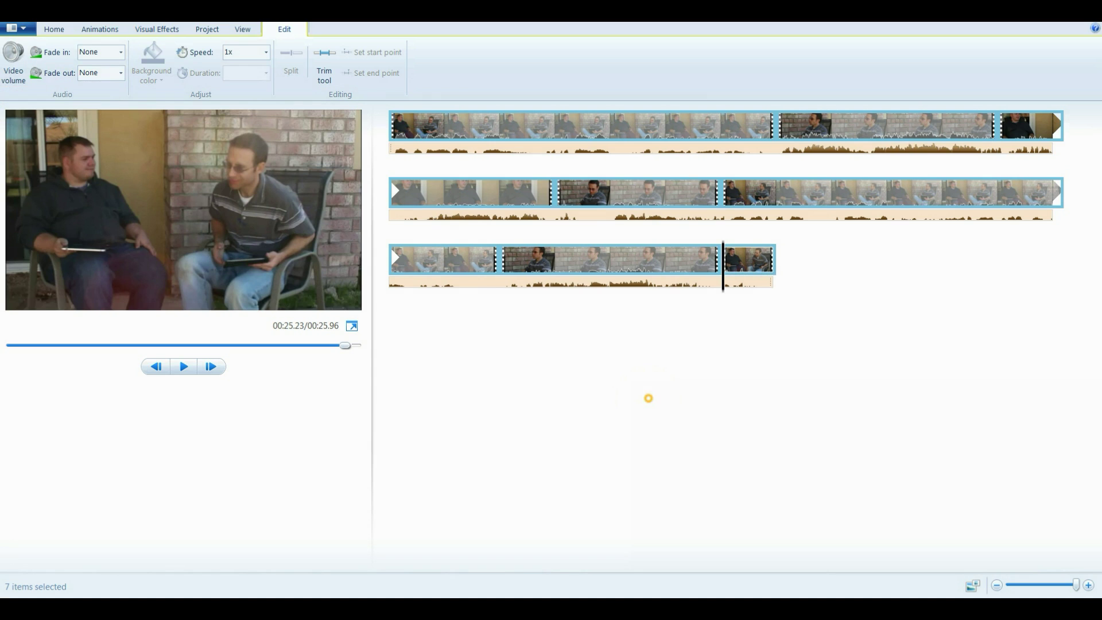
pyautogui.click(393, 134)
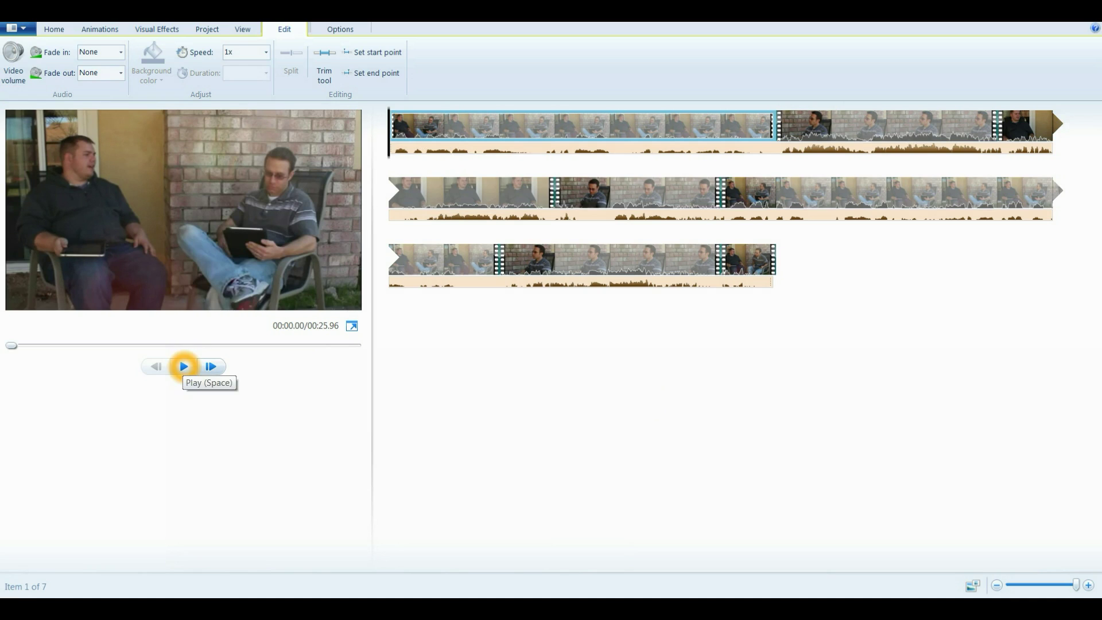
pyautogui.click(184, 366)
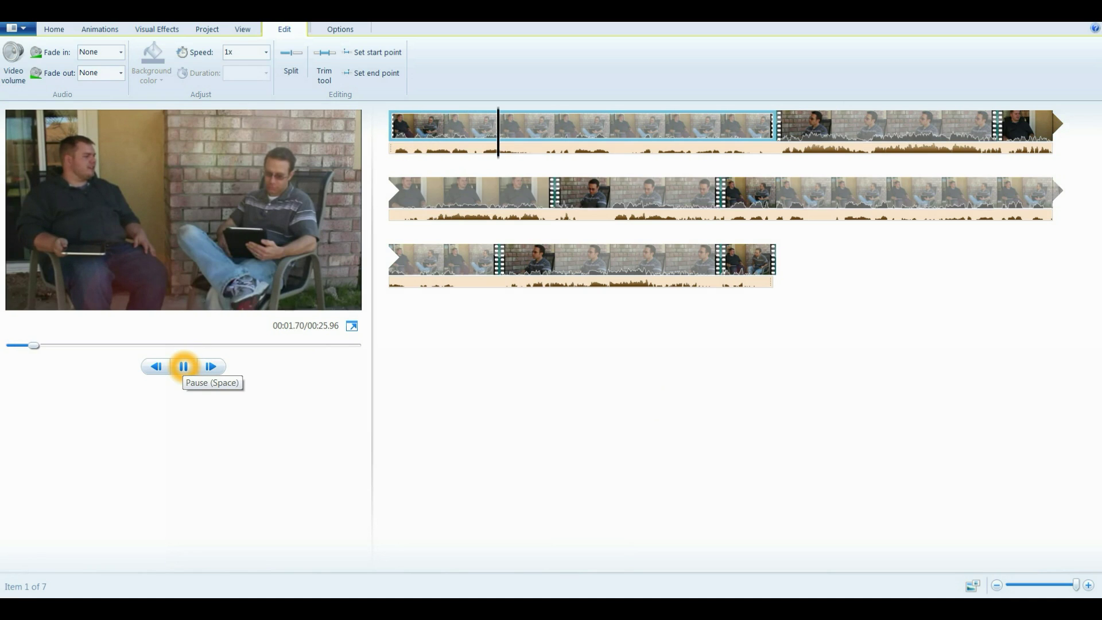
pyautogui.click(600, 282)
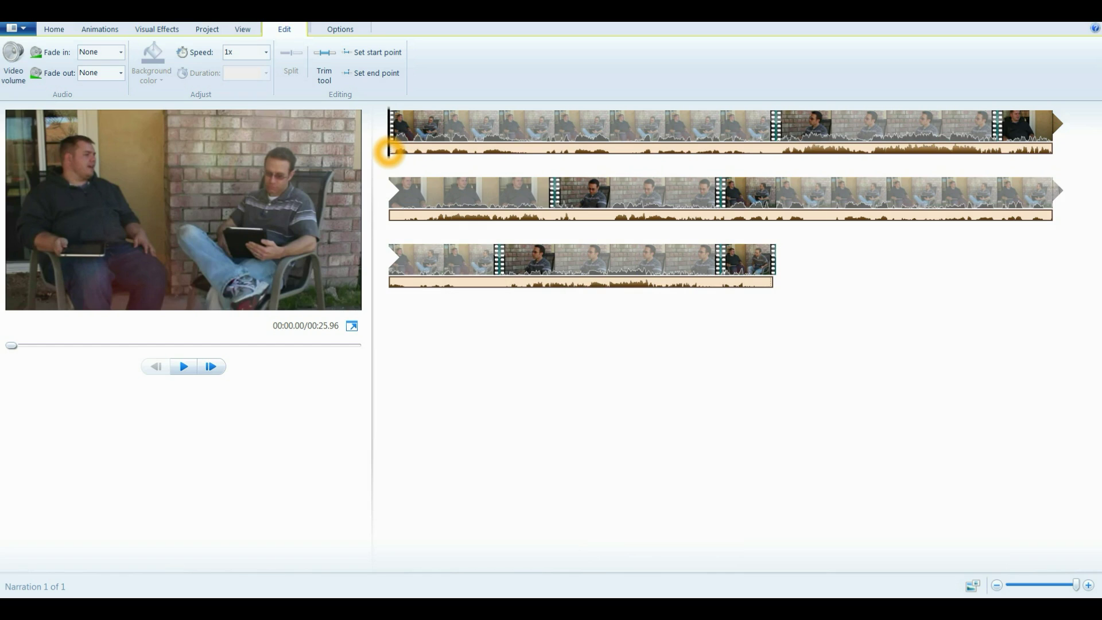
pyautogui.click(389, 152)
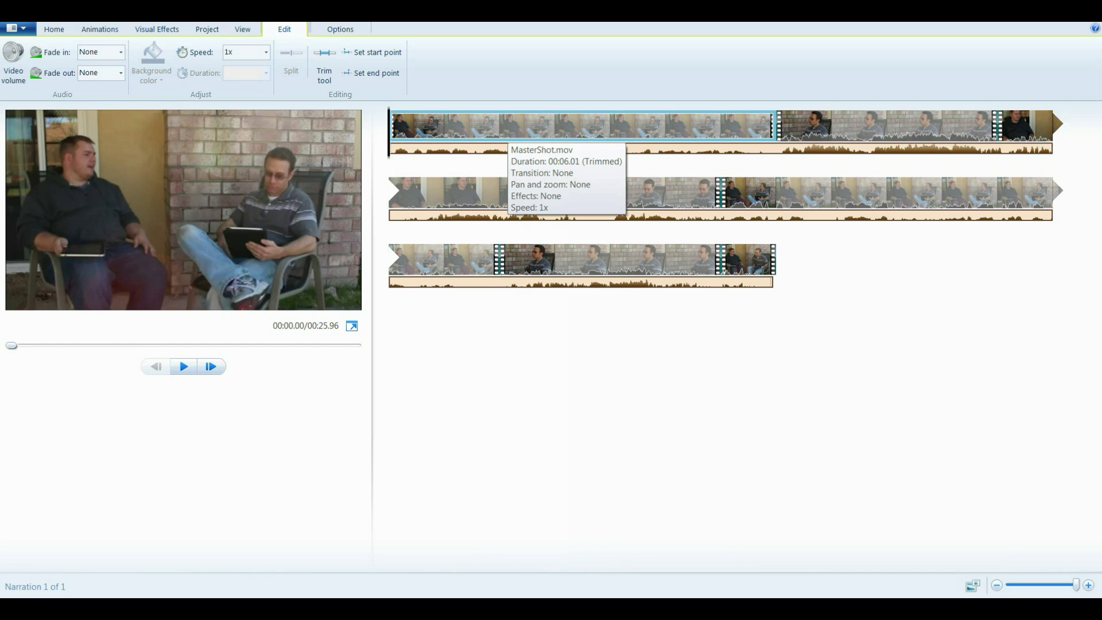
pyautogui.click(774, 278)
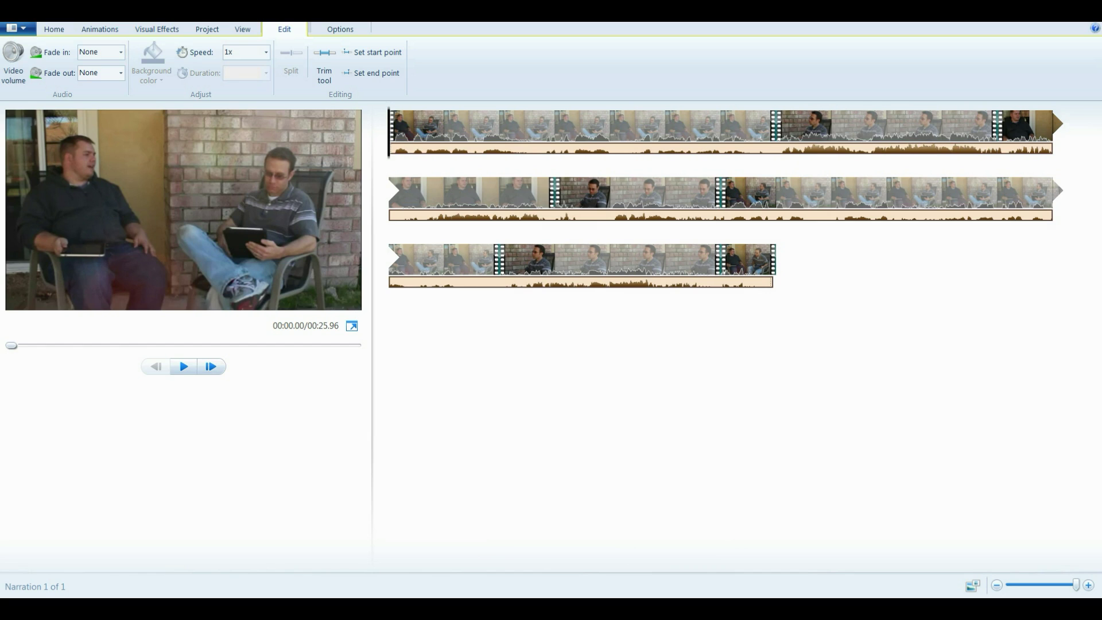
# Step: Add the tripod photo and two camera photos to the end of the storyboard
pyautogui.moveTo(1020, 318); pyautogui.dragTo(891, 377)
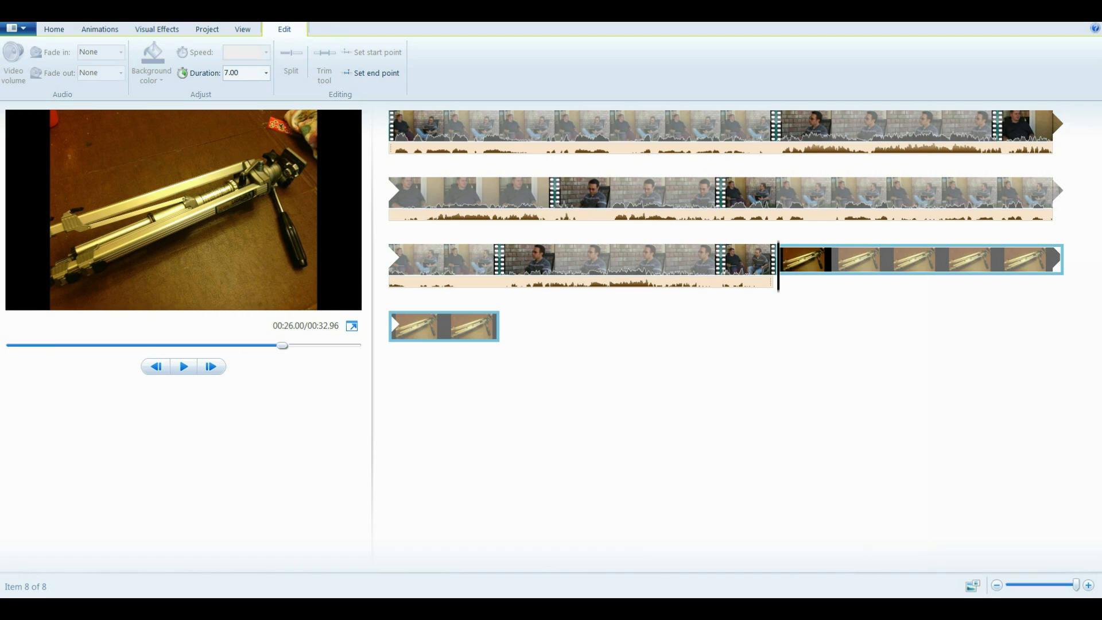
pyautogui.moveTo(1020, 318); pyautogui.dragTo(955, 381)
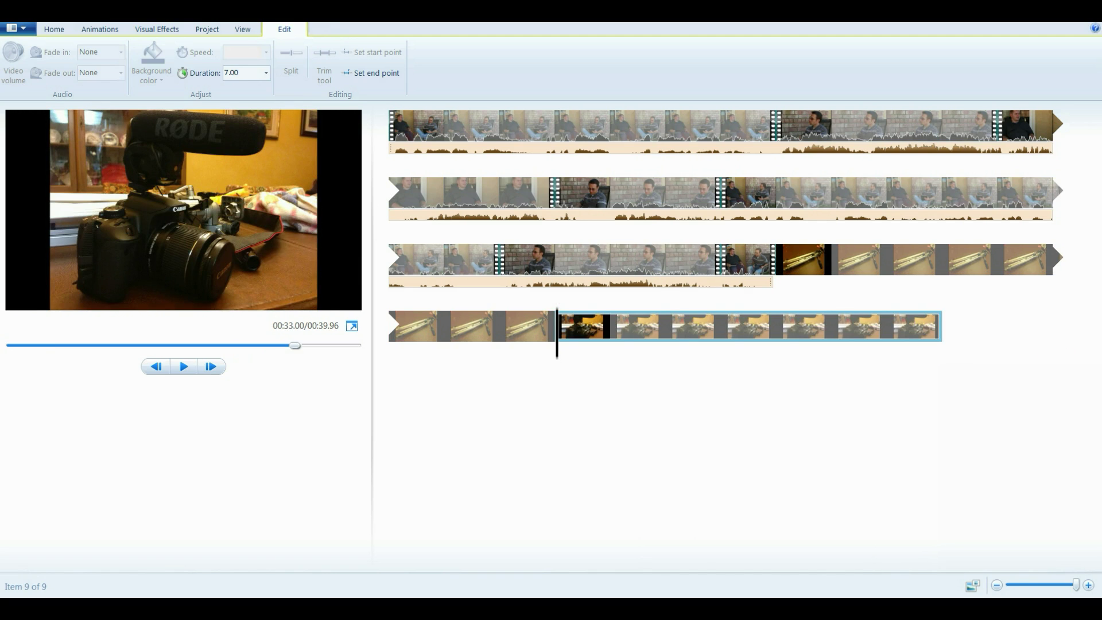
pyautogui.moveTo(978, 431); pyautogui.dragTo(804, 402)
# Step: Check the Acrobat script for the next line, then return to the movie project
pyautogui.click(135, 500)
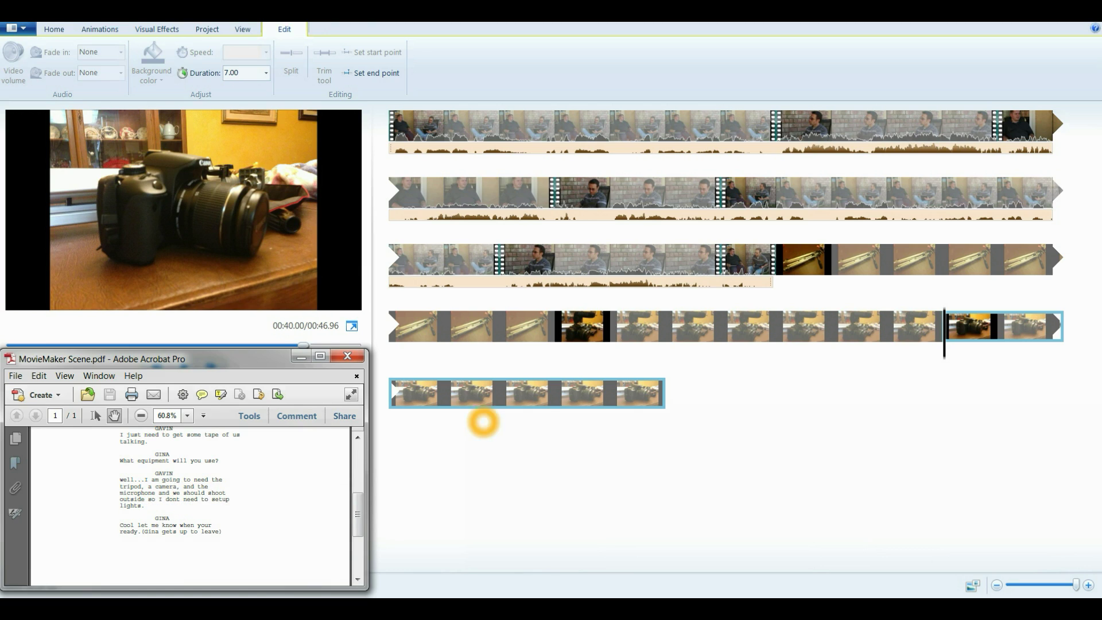
pyautogui.click(669, 469)
pyautogui.keyDown('ctrl'); pyautogui.click(428, 323); pyautogui.keyUp('ctrl')
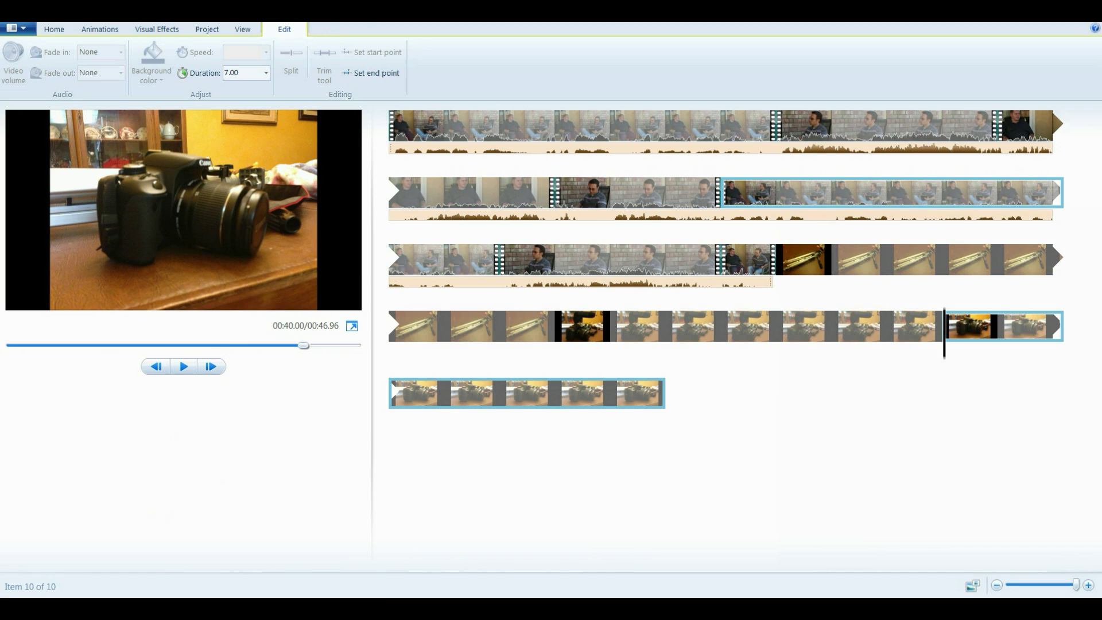
# Step: Play the fifth clip to locate the spoken word, setting the play position to 00:15.57
pyautogui.click(834, 194)
pyautogui.click(794, 201)
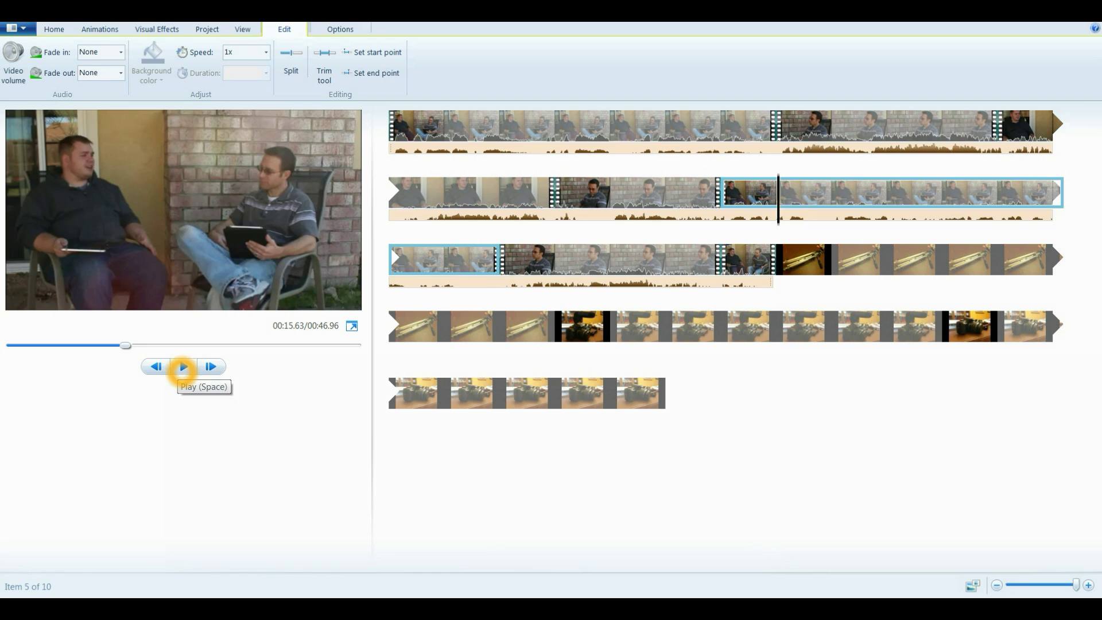
pyautogui.click(183, 366)
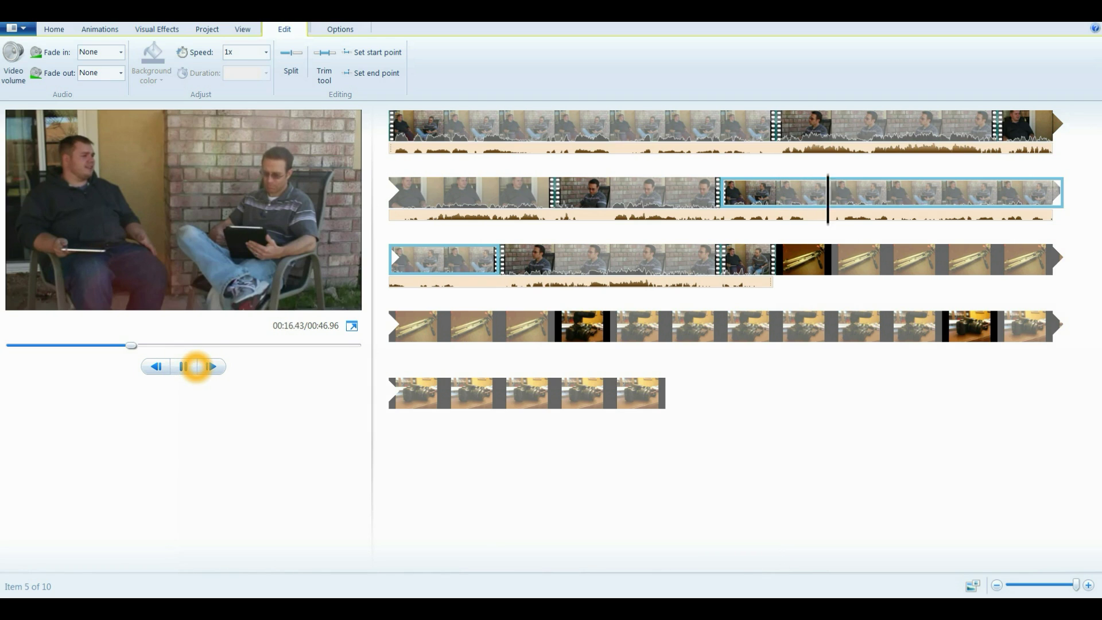
pyautogui.click(196, 367)
pyautogui.click(725, 196)
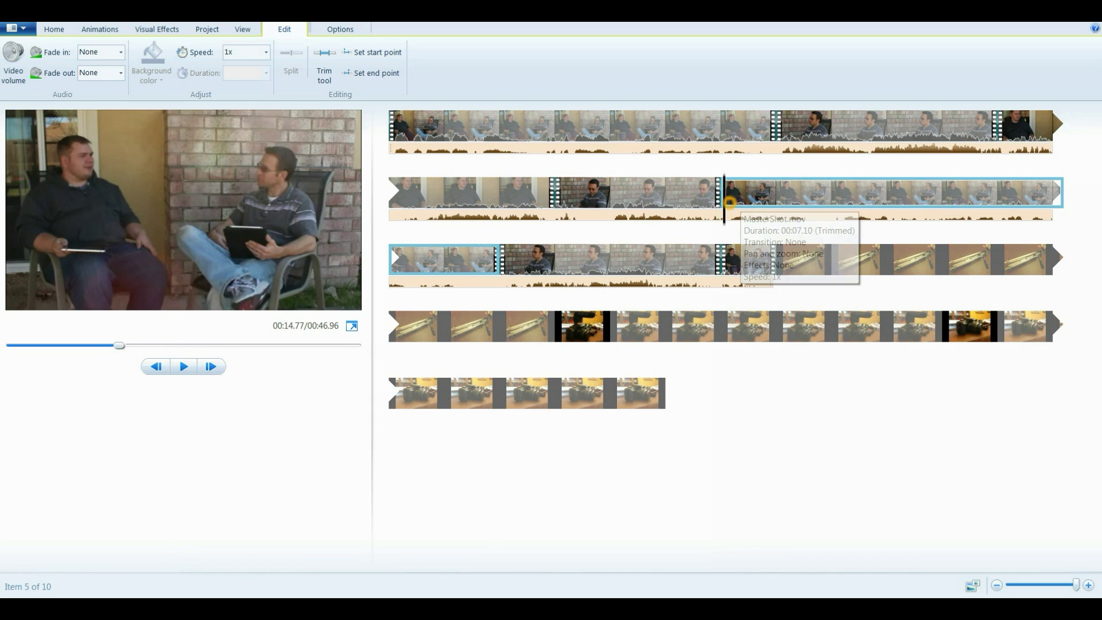
pyautogui.click(183, 366)
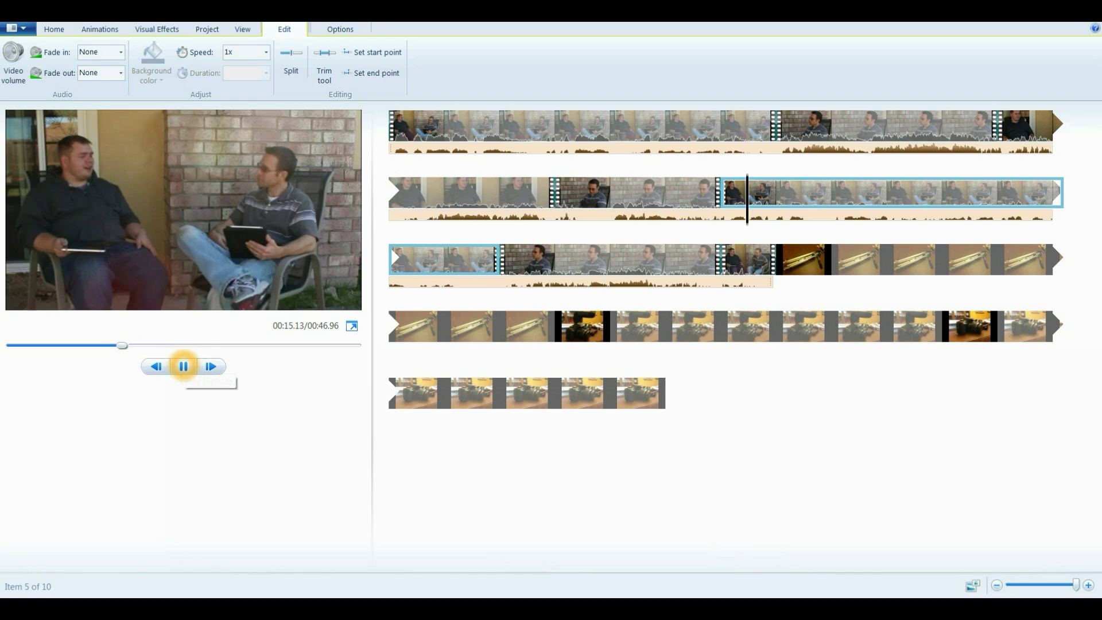
pyautogui.click(184, 366)
pyautogui.click(733, 193)
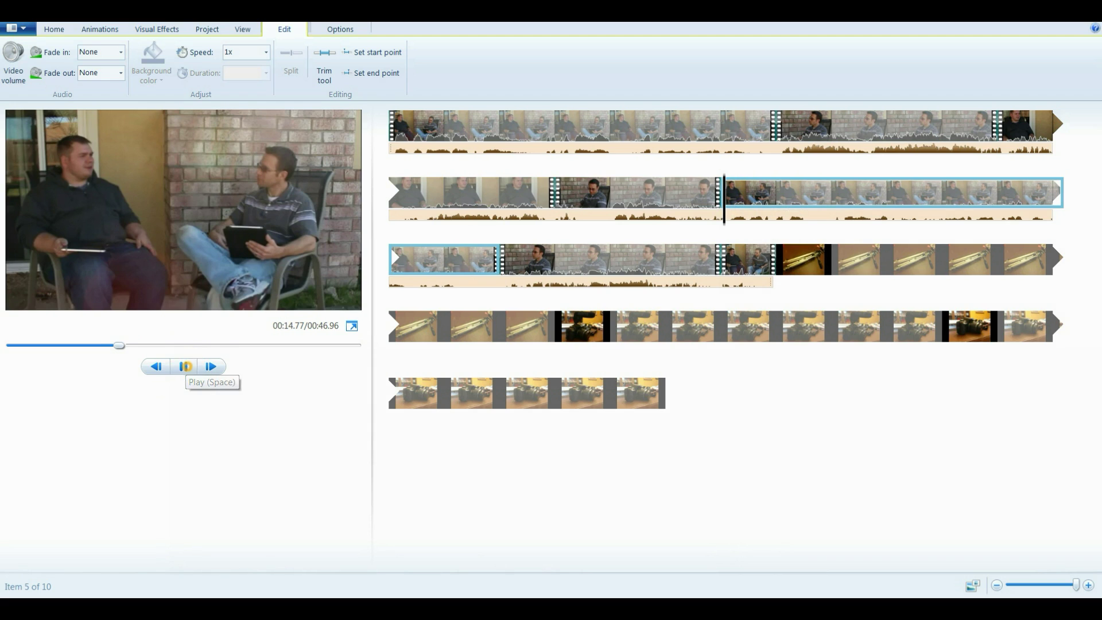
pyautogui.click(184, 366)
pyautogui.click(184, 367)
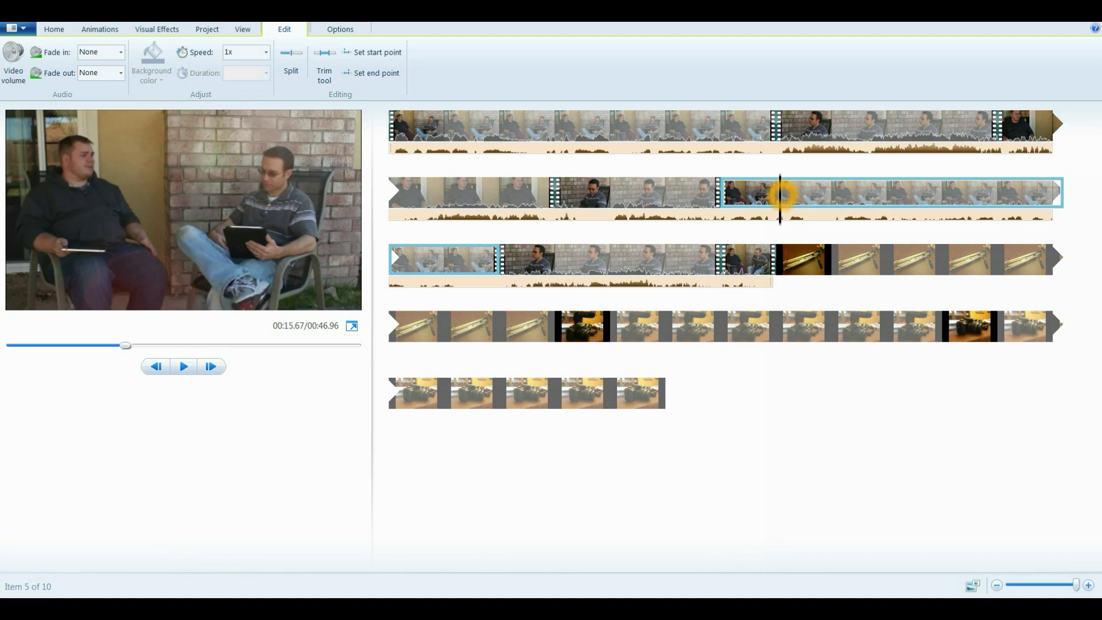
pyautogui.moveTo(782, 195); pyautogui.dragTo(773, 198)
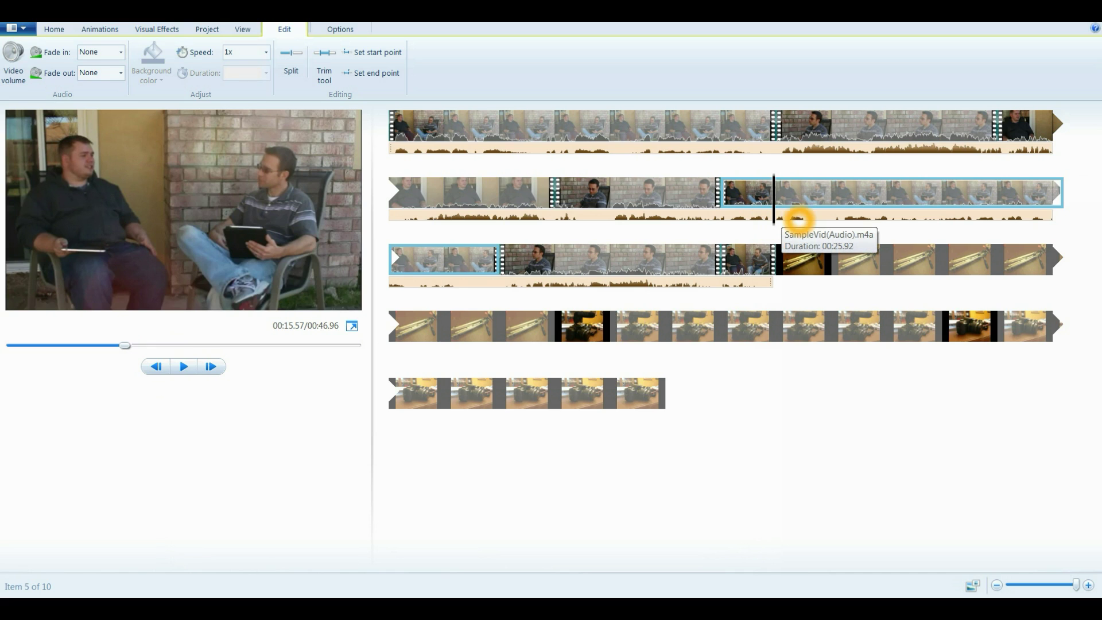
# Step: Split the clip at 00:15.57 and again at 00:16.33
pyautogui.click(291, 62)
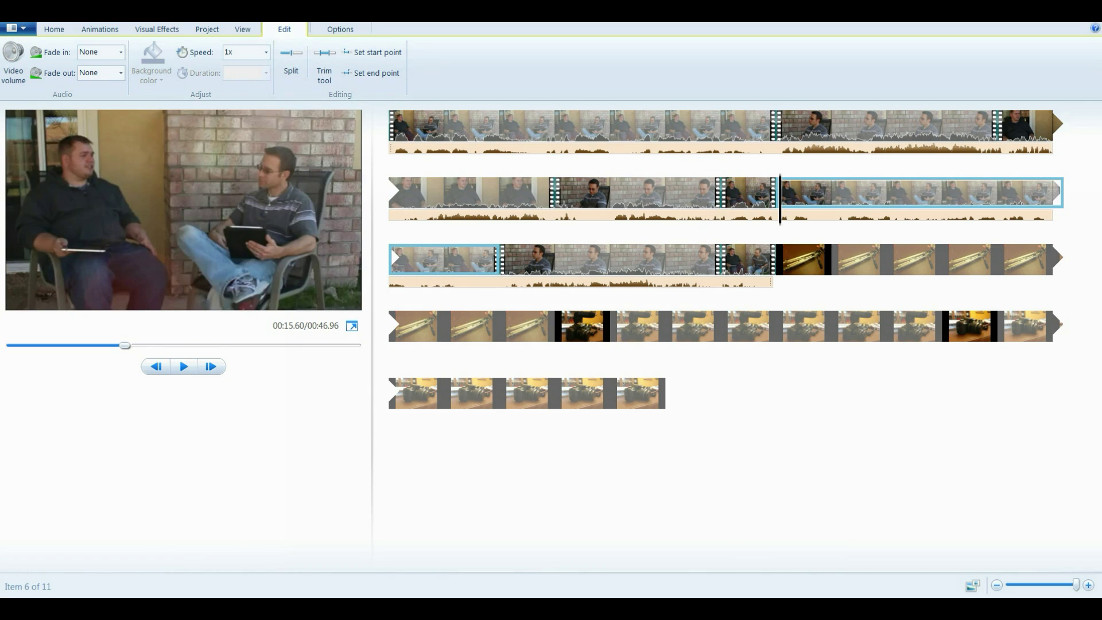
pyautogui.click(184, 367)
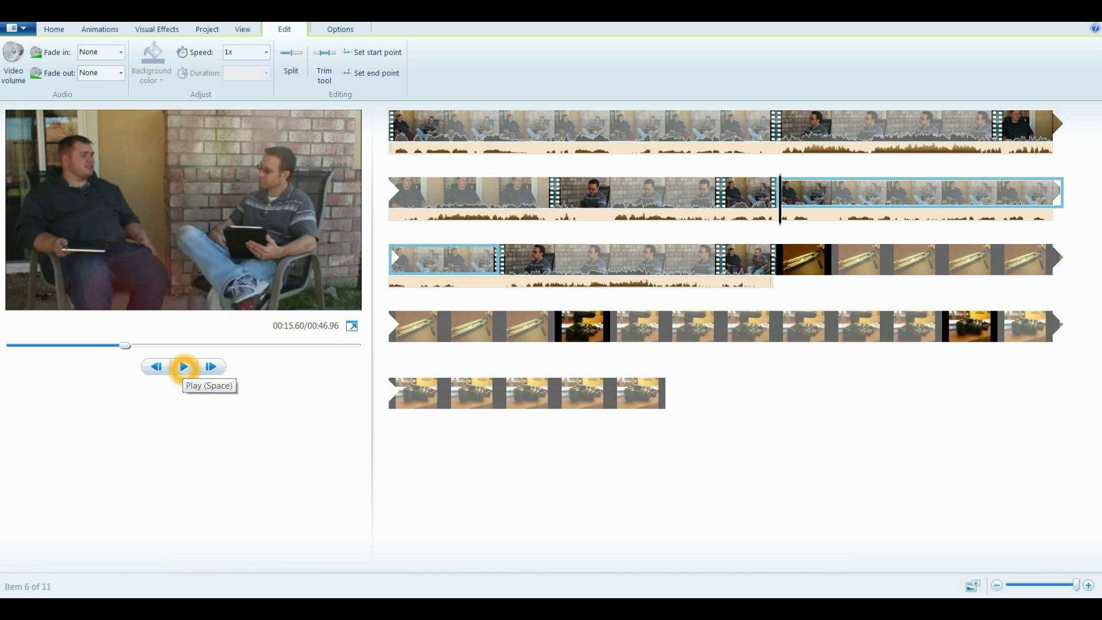
pyautogui.click(183, 366)
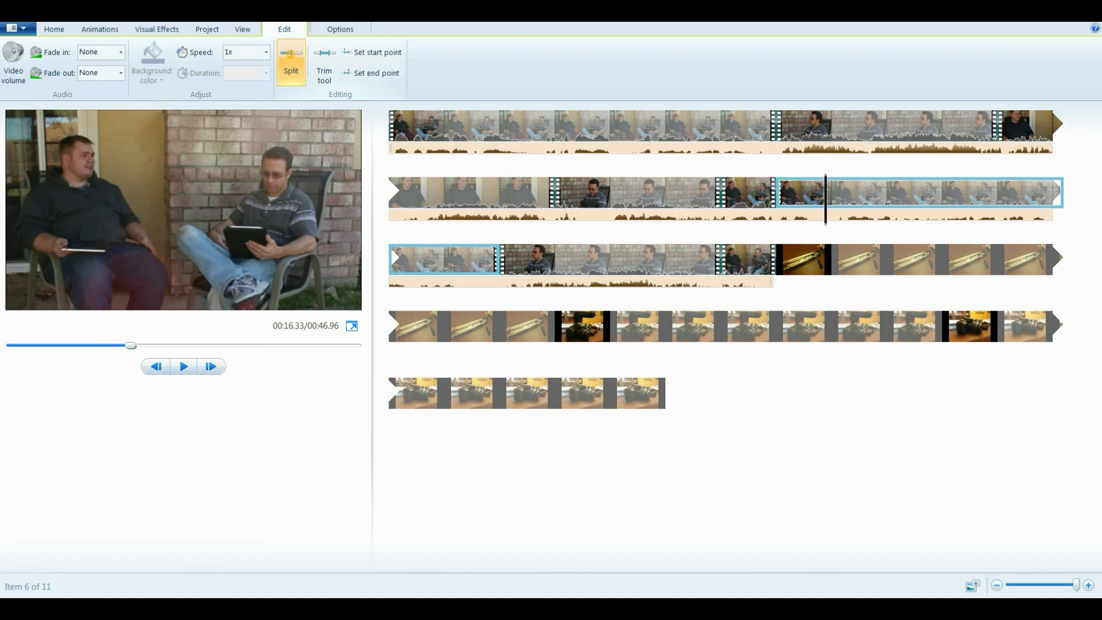
pyautogui.click(291, 53)
# Step: Delete the short 0.77-second MasterShot fragment between the two splits
pyautogui.moveTo(809, 197)
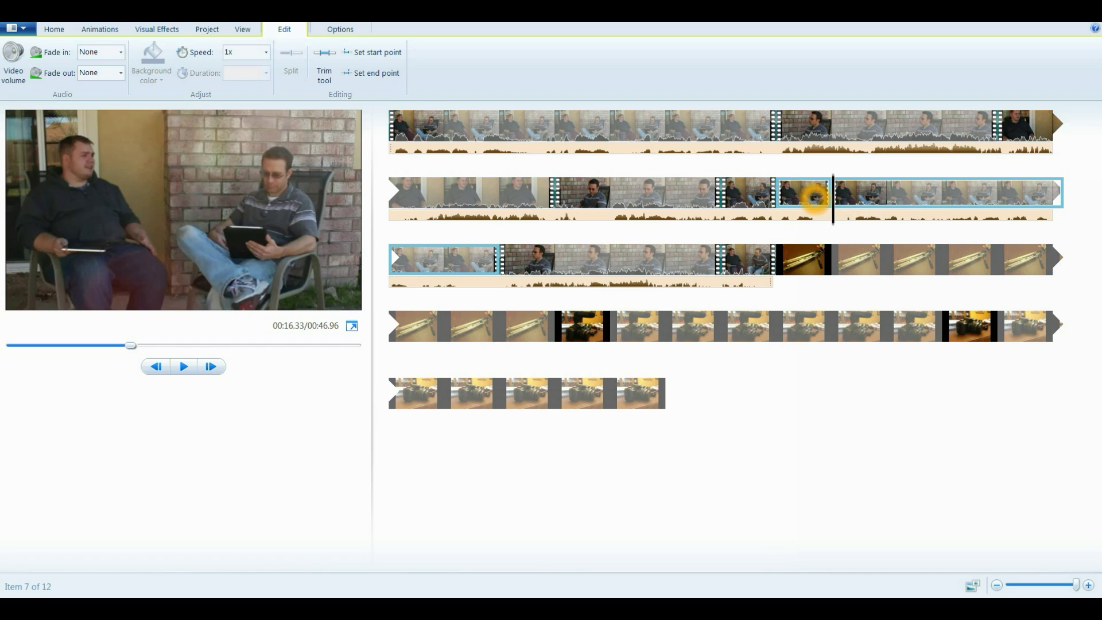
pyautogui.click(811, 195)
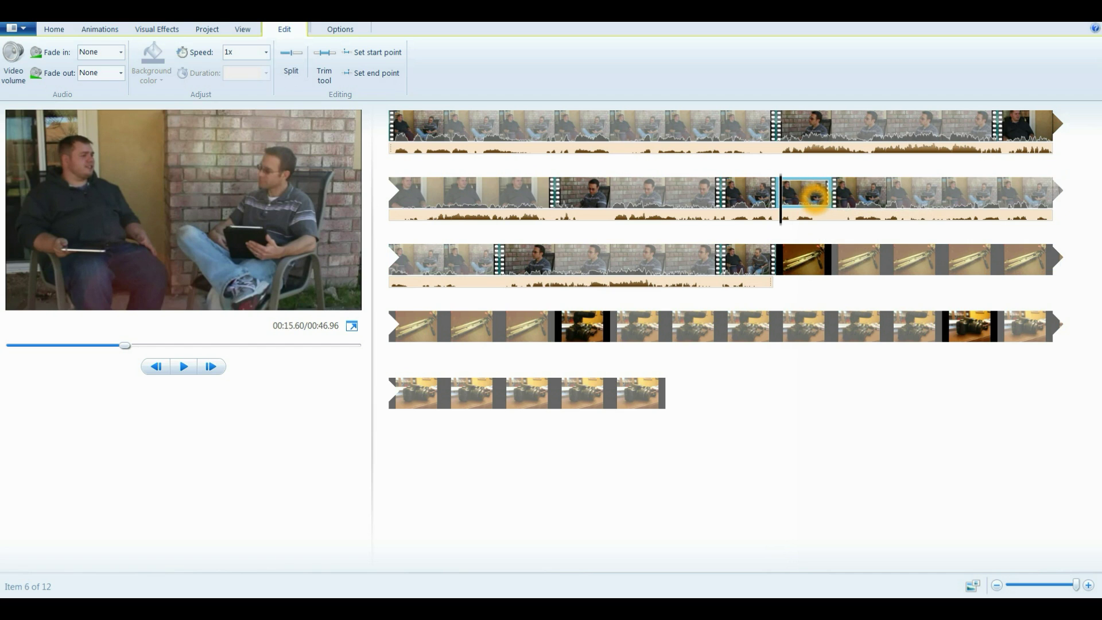
pyautogui.moveTo(786, 214)
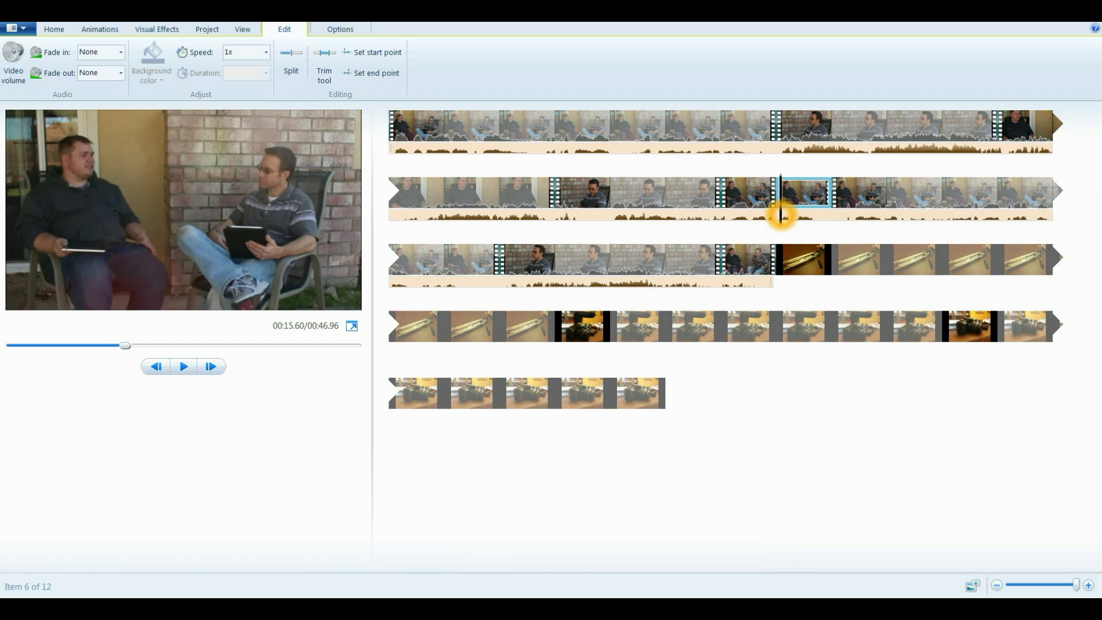
pyautogui.press('Delete')
# Step: Change the tripod still's duration from 7.00 to 0.77 seconds
pyautogui.click(447, 326)
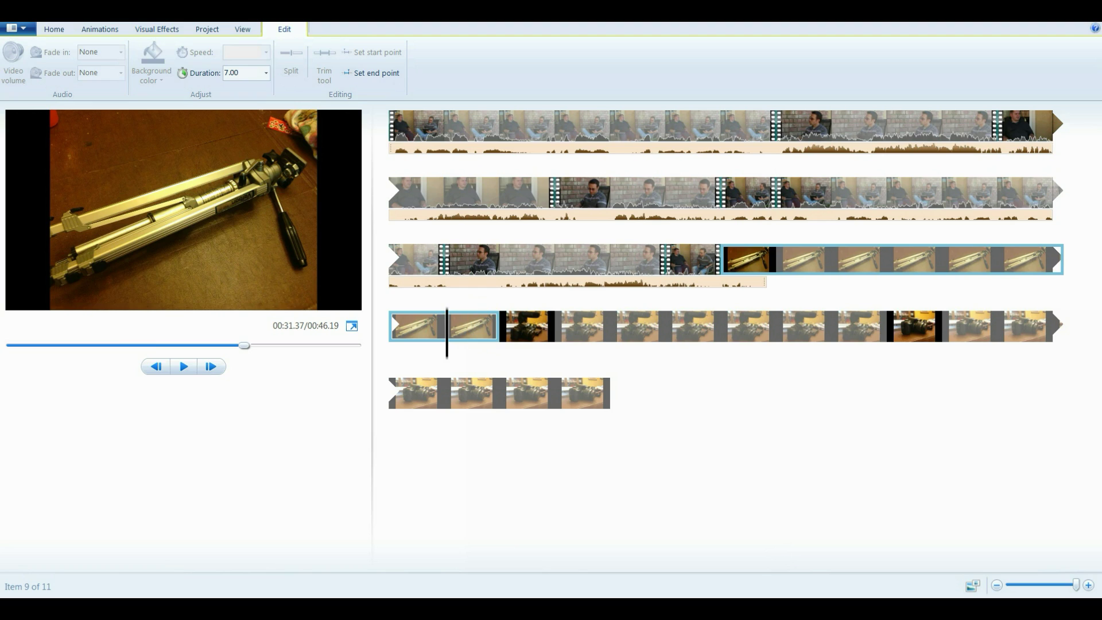
pyautogui.click(250, 76)
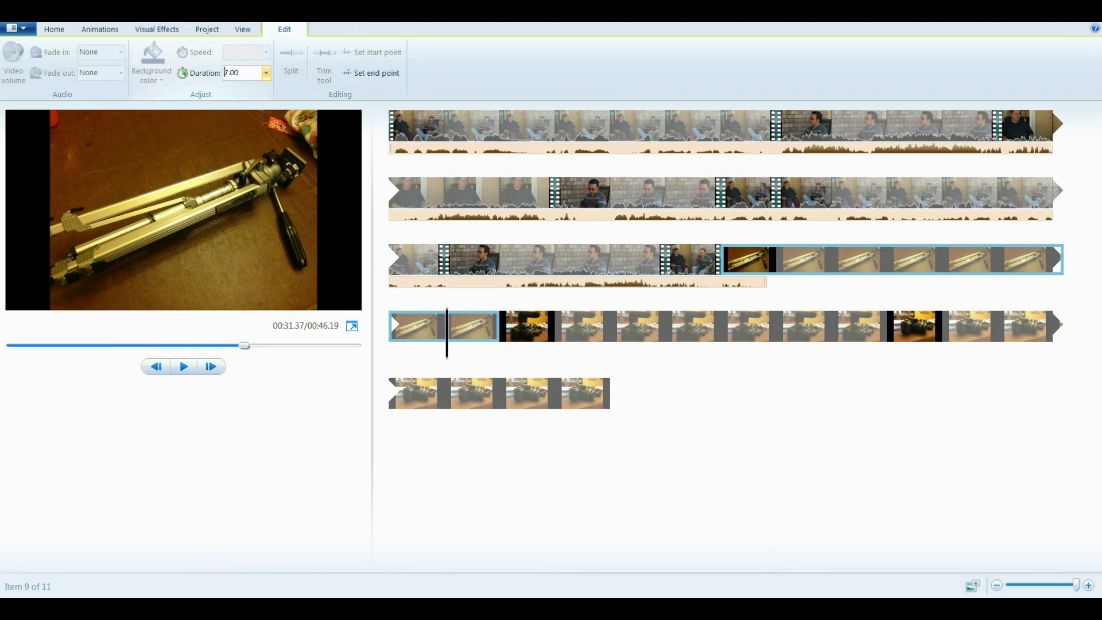
pyautogui.doubleClick(230, 74)
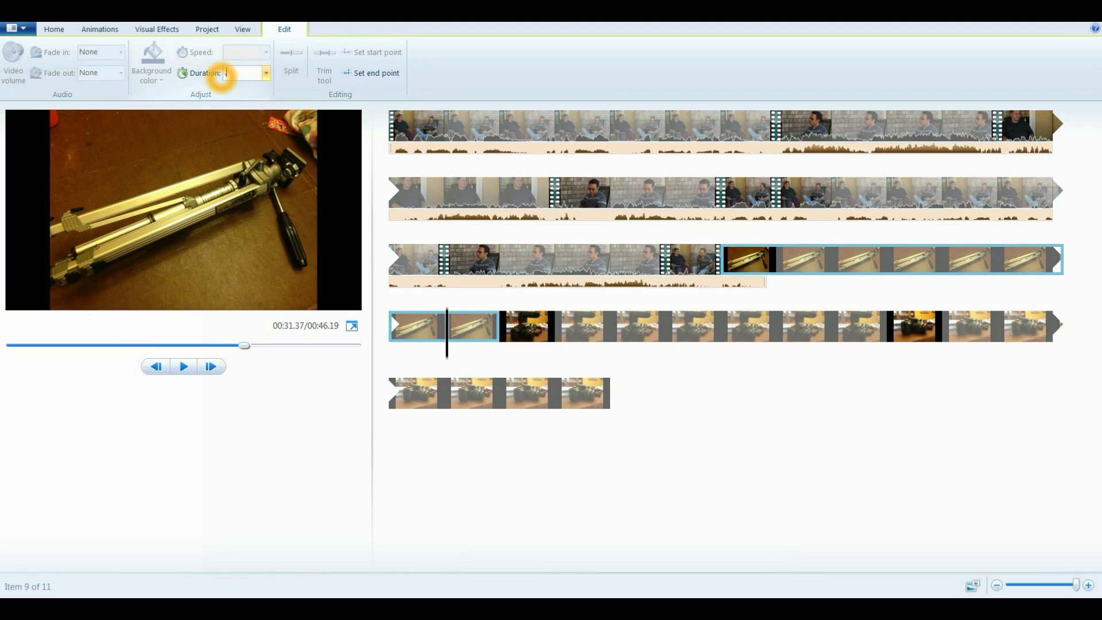
pyautogui.write('.77')
pyautogui.click(297, 394)
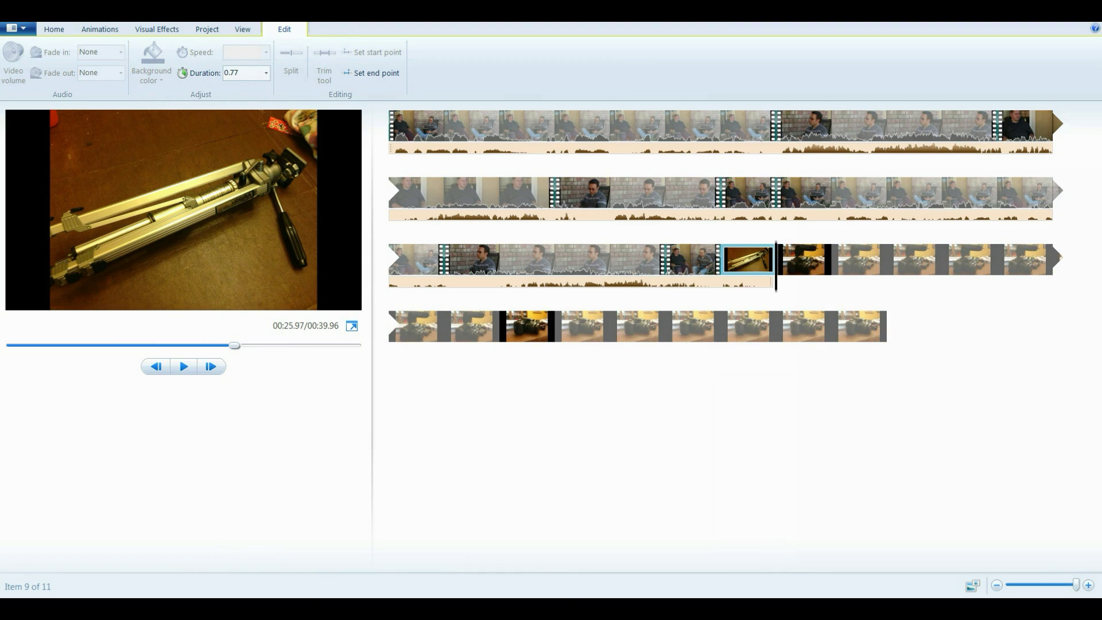
# Step: Move the tripod still into the dialog before the man clip and preview it
pyautogui.moveTo(751, 257); pyautogui.dragTo(746, 197)
pyautogui.click(747, 197)
pyautogui.click(189, 366)
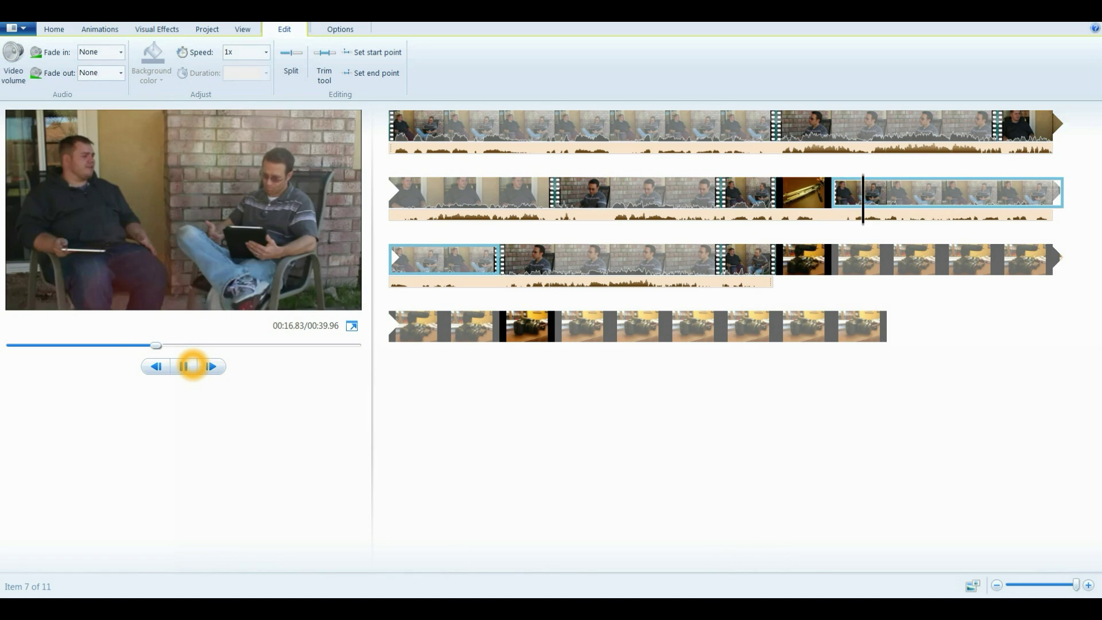
pyautogui.click(189, 367)
pyautogui.click(785, 228)
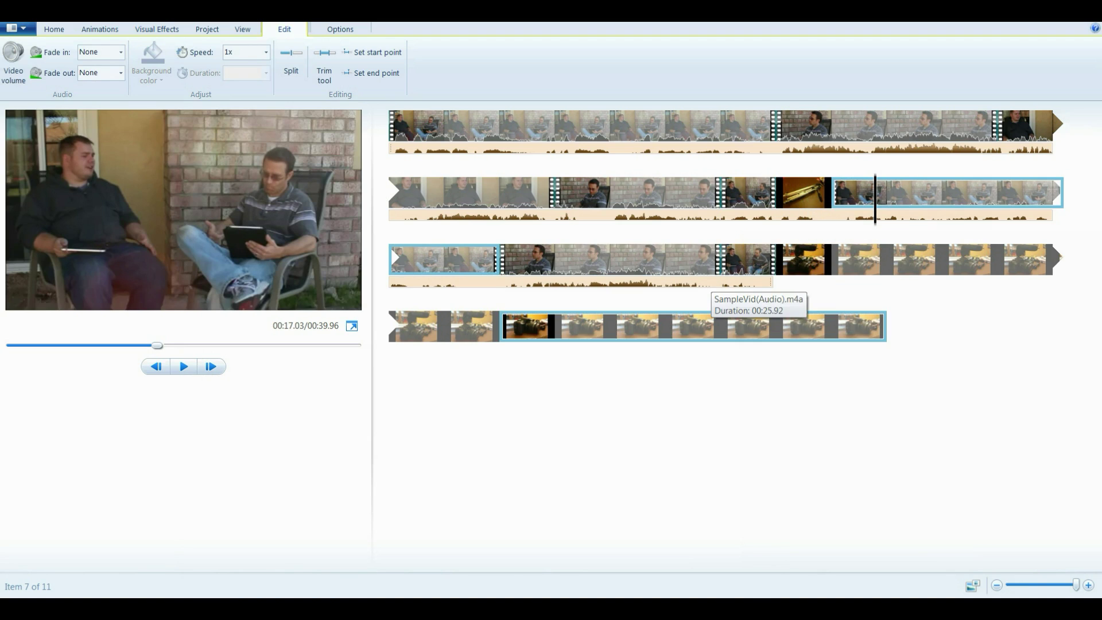
# Step: Split the dialog clip after the tripod still at the spoken word and delete the unwanted piece
pyautogui.click(722, 326)
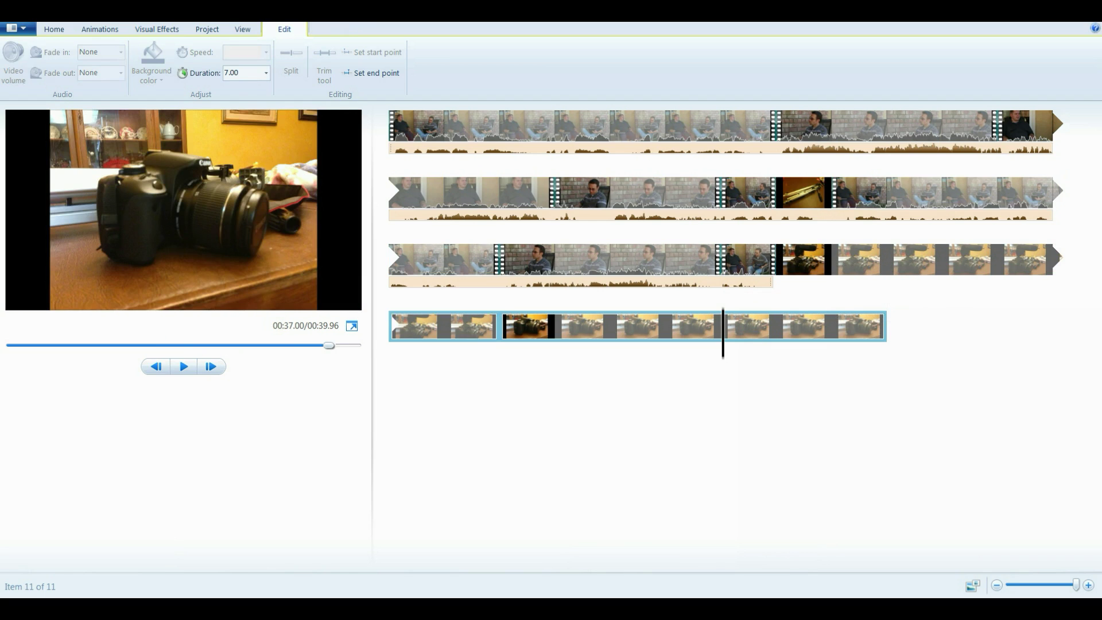
pyautogui.click(848, 191)
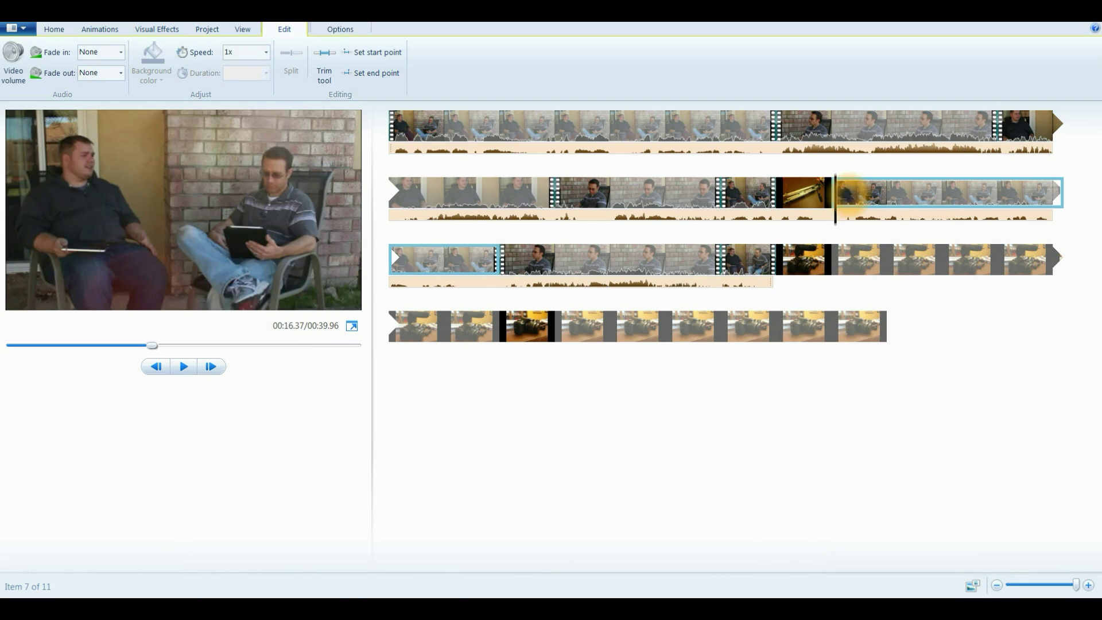
pyautogui.click(184, 366)
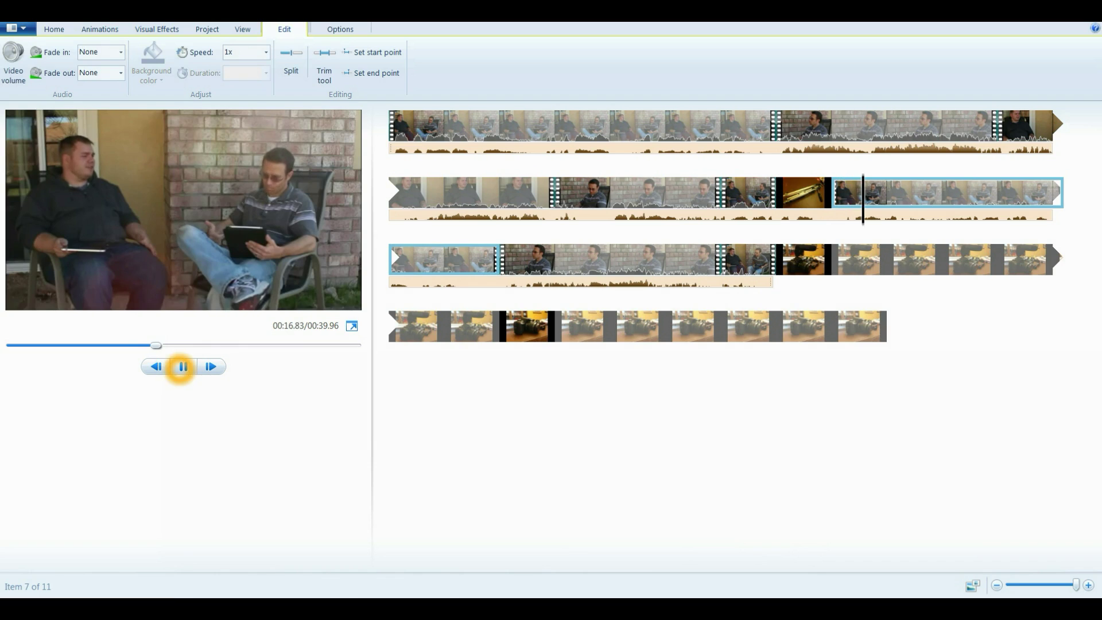
pyautogui.click(184, 366)
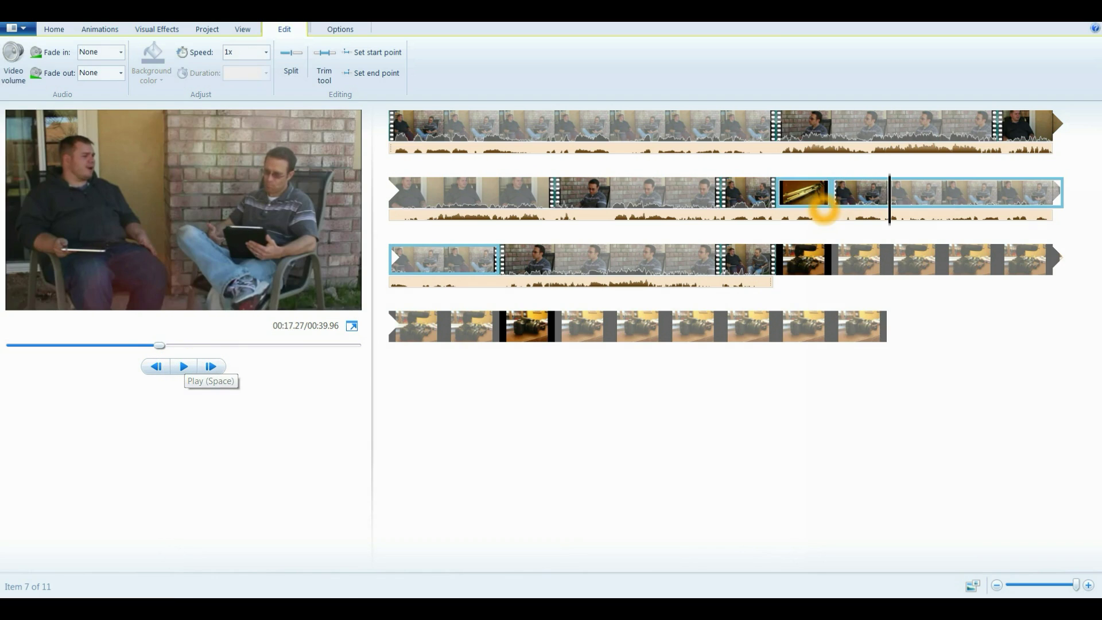
pyautogui.click(887, 218)
pyautogui.click(885, 220)
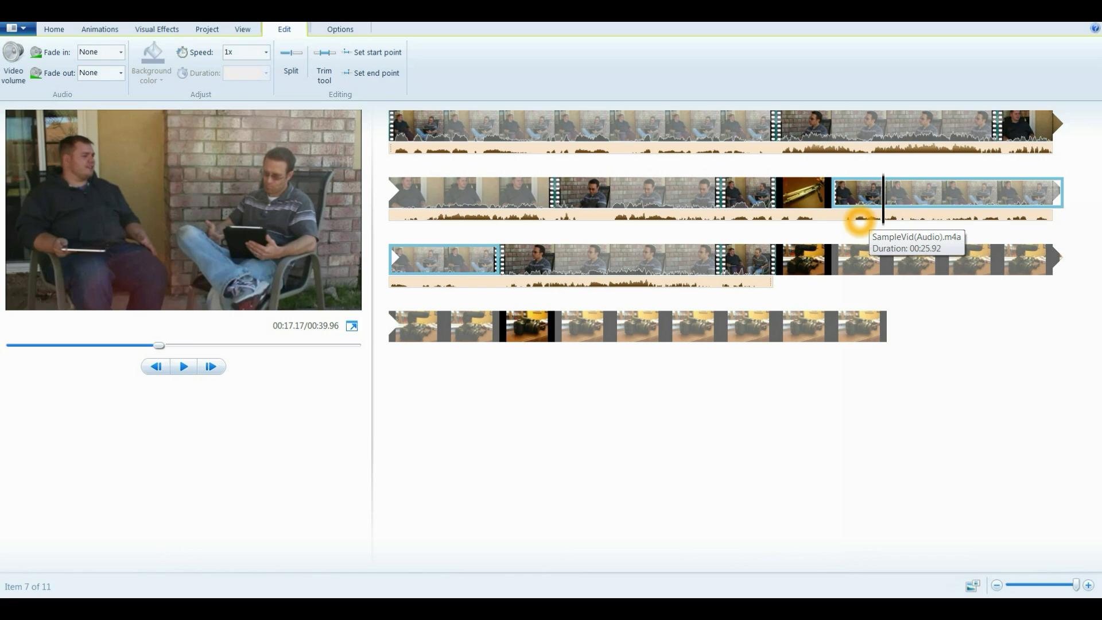
pyautogui.click(291, 63)
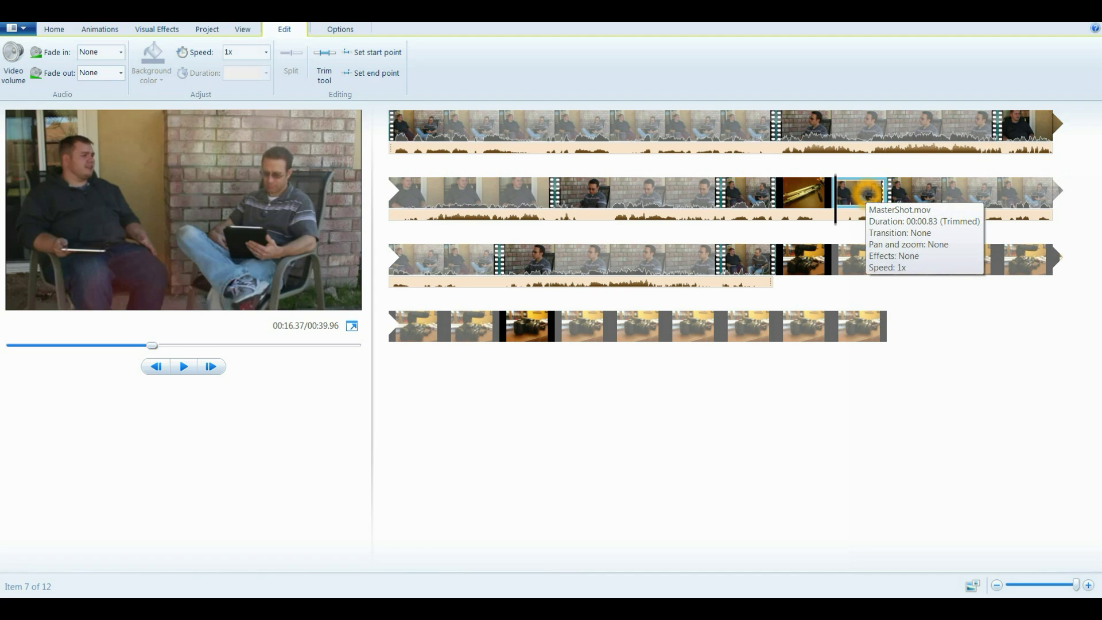
pyautogui.press('Delete')
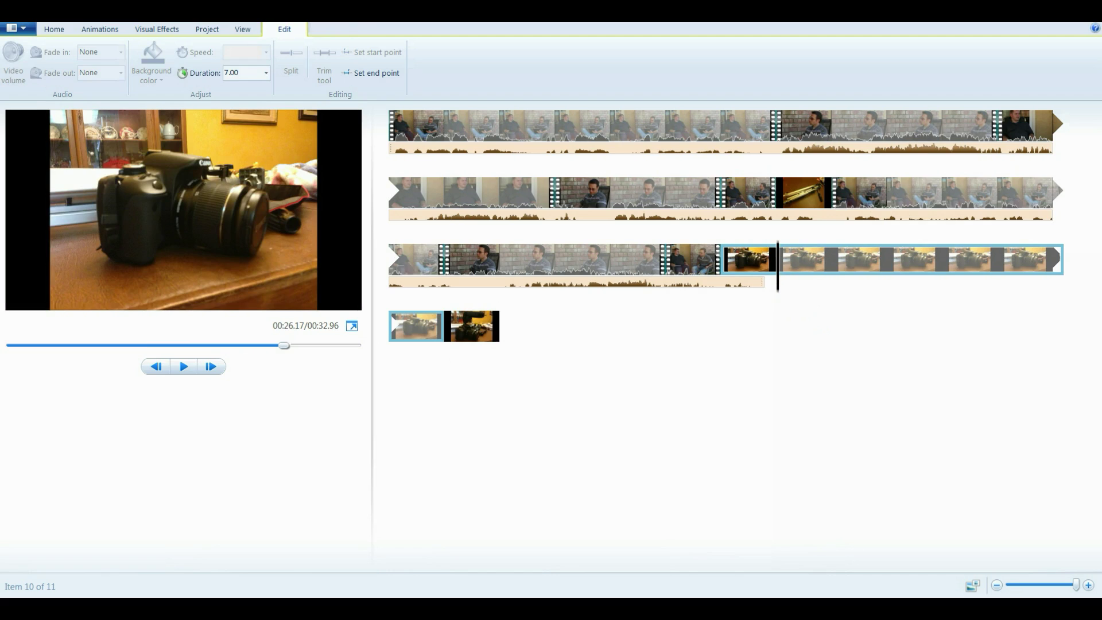
# Step: Set the camera still's duration to 0.83 seconds
pyautogui.moveTo(239, 72); pyautogui.dragTo(235, 72)
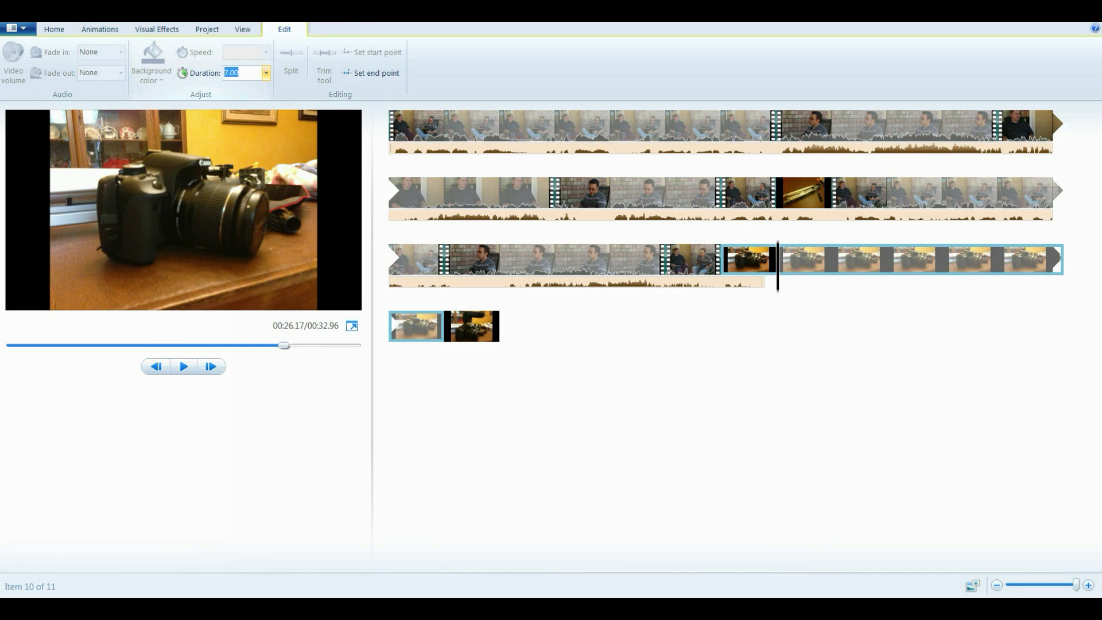
pyautogui.write('.83')
pyautogui.click(778, 411)
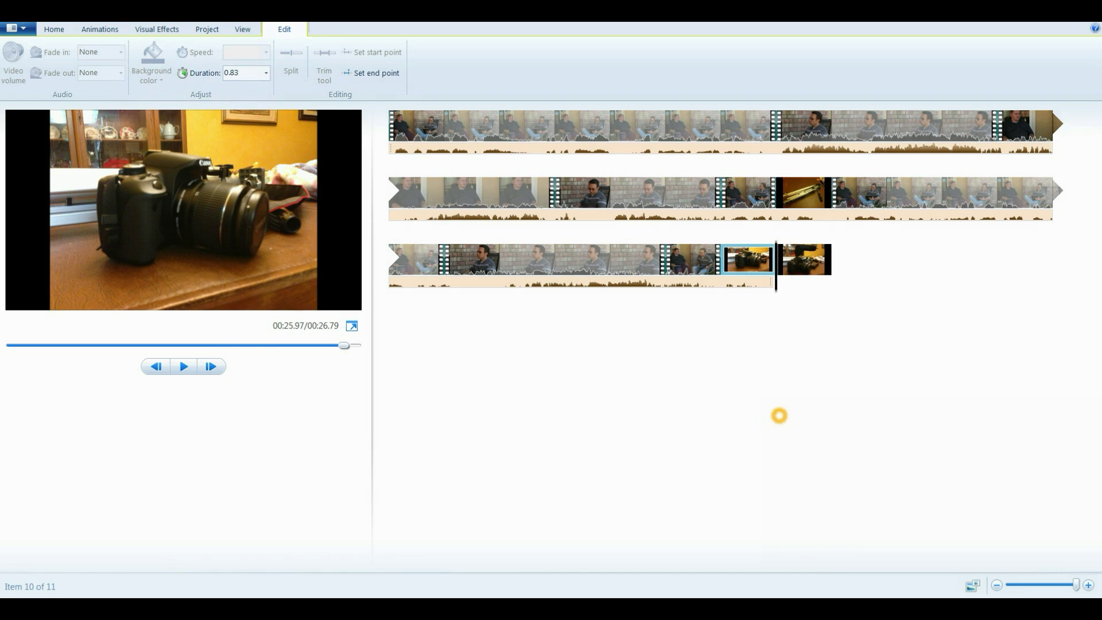
# Step: Place the 0.83-second camera still right after the tripod still and play back to check timing
pyautogui.moveTo(747, 258); pyautogui.dragTo(836, 214)
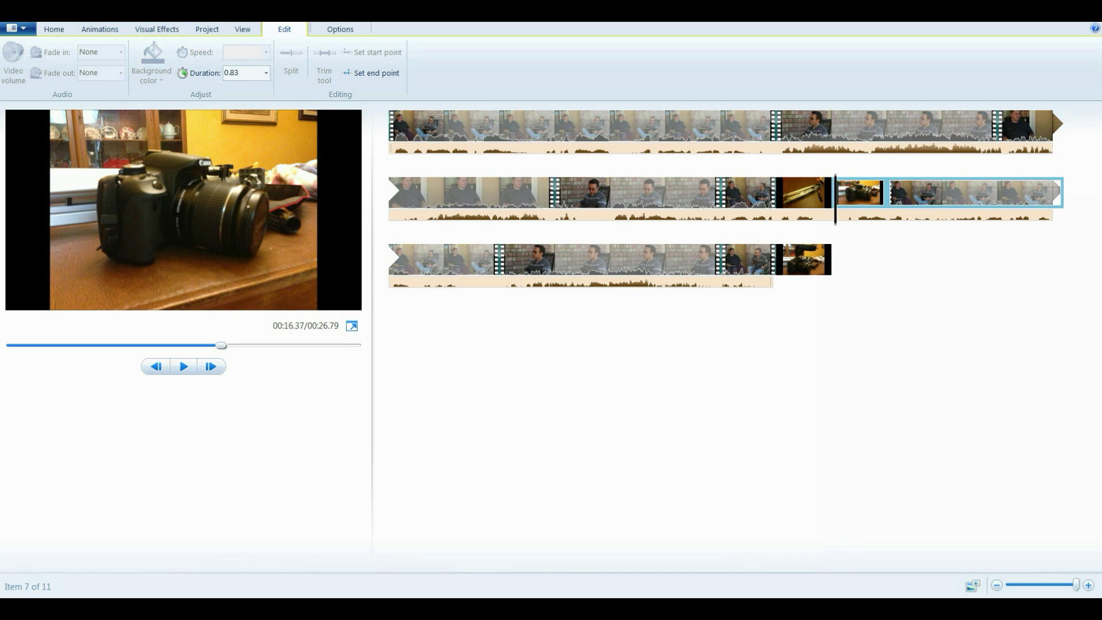
pyautogui.click(669, 195)
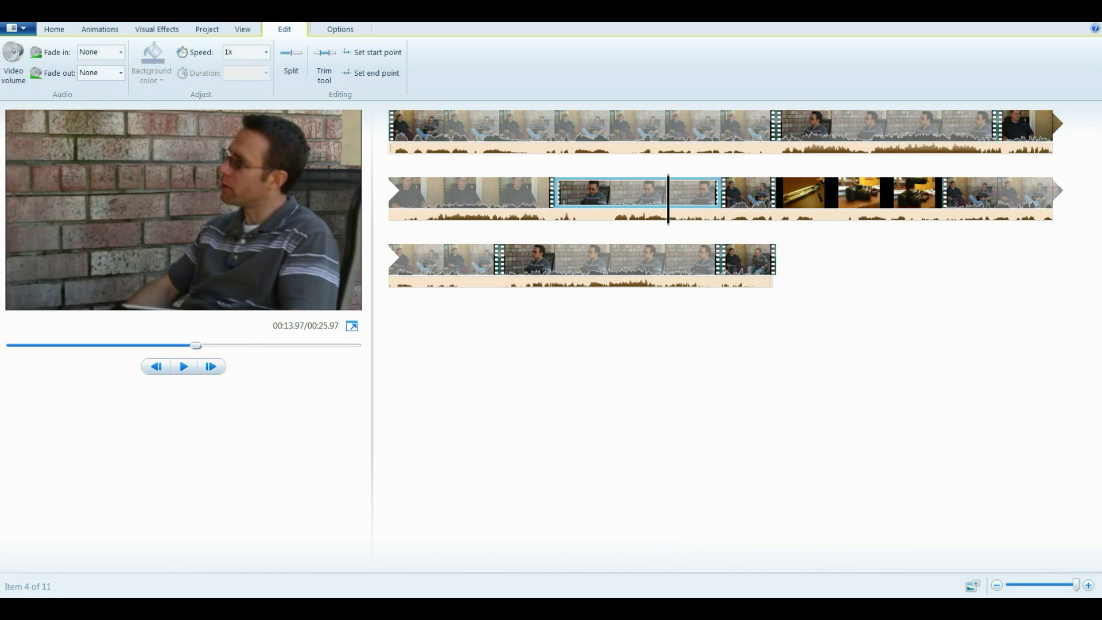
pyautogui.click(196, 378)
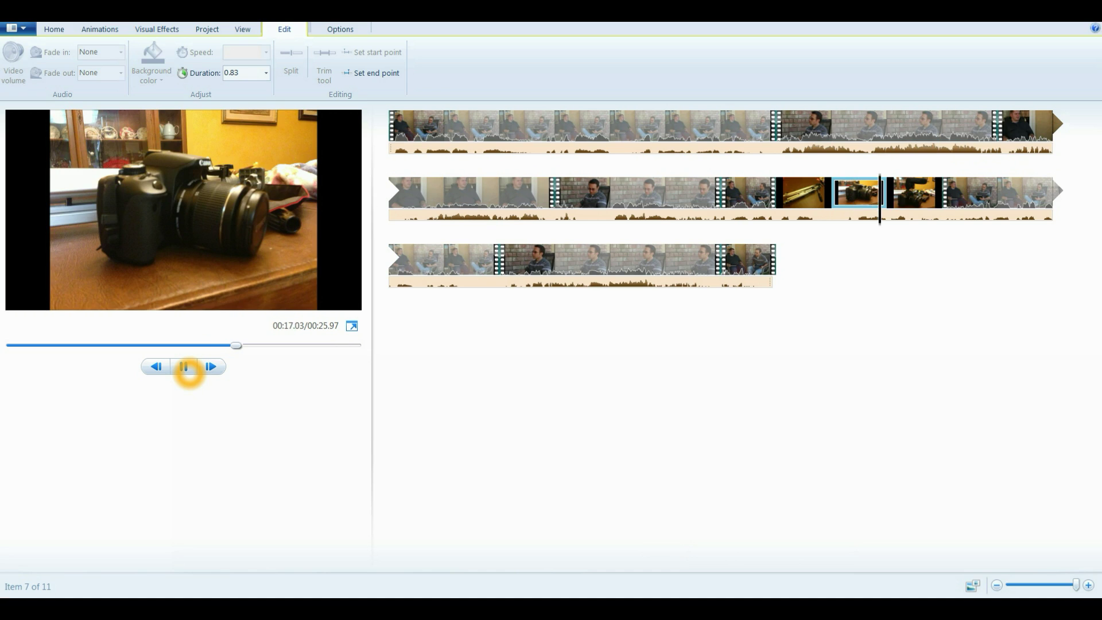
pyautogui.click(185, 368)
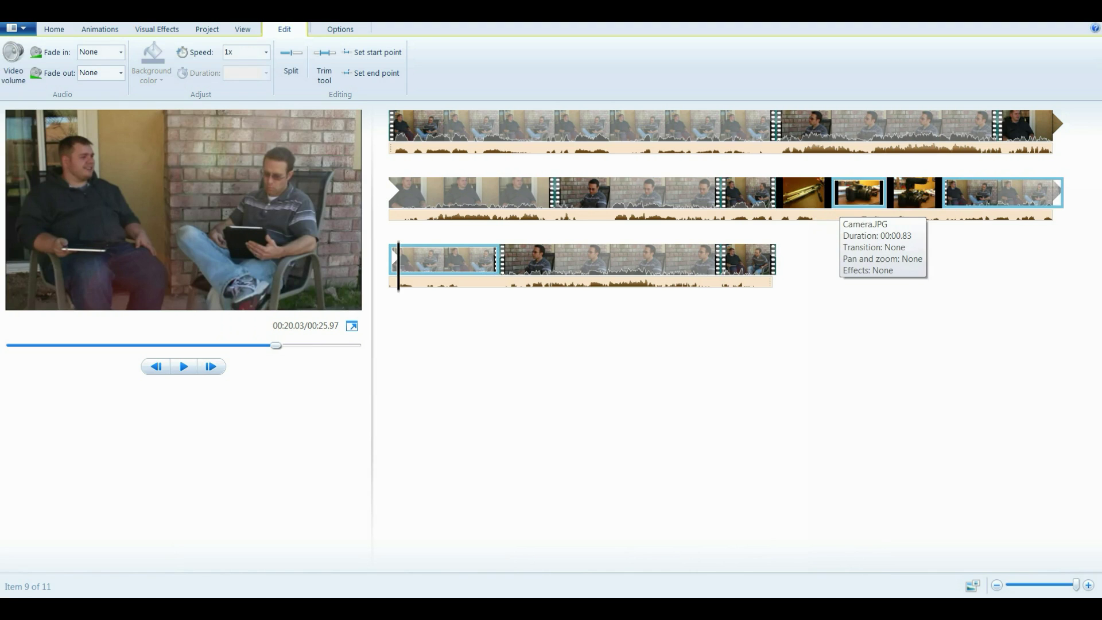
pyautogui.click(914, 217)
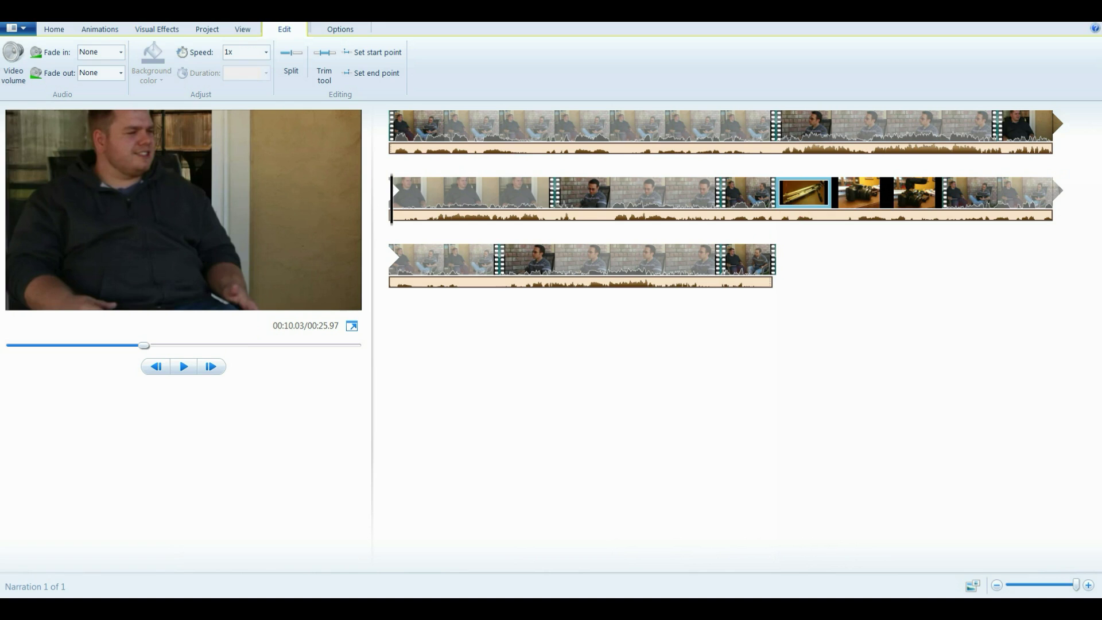
pyautogui.click(823, 218)
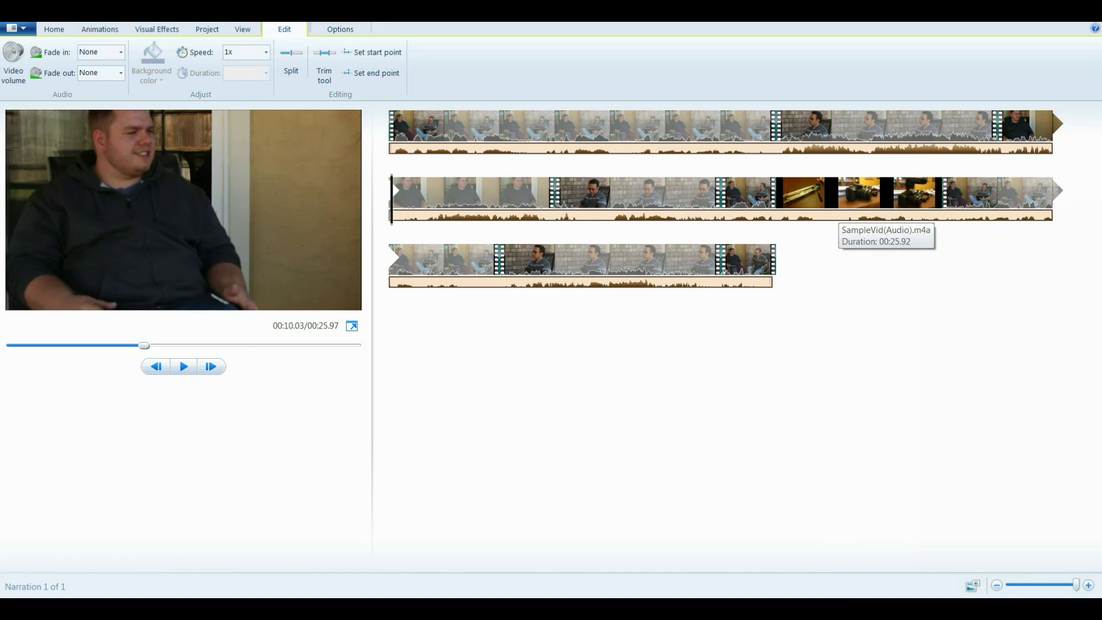
pyautogui.click(1034, 193)
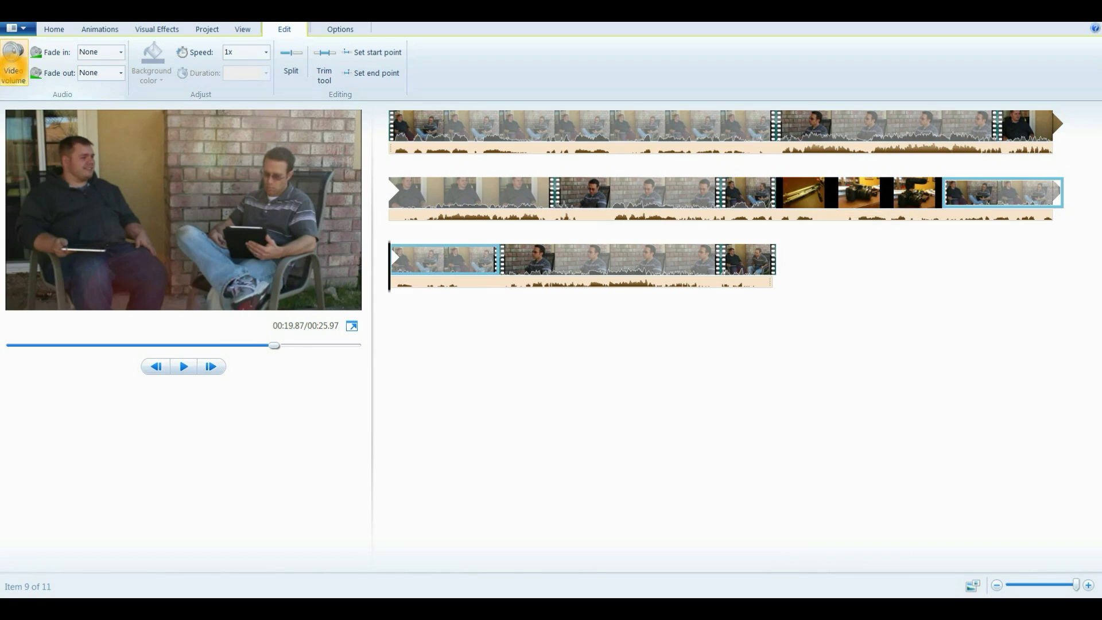
# Step: Open the Movie Maker application menu and close it without choosing anything
pyautogui.click(18, 27)
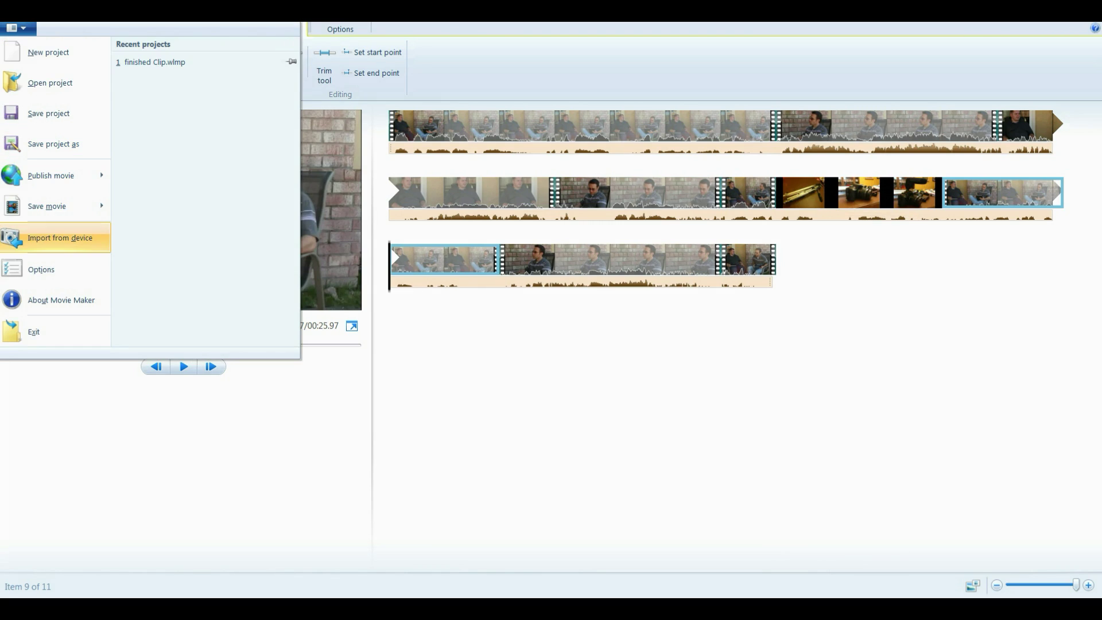
pyautogui.click(413, 352)
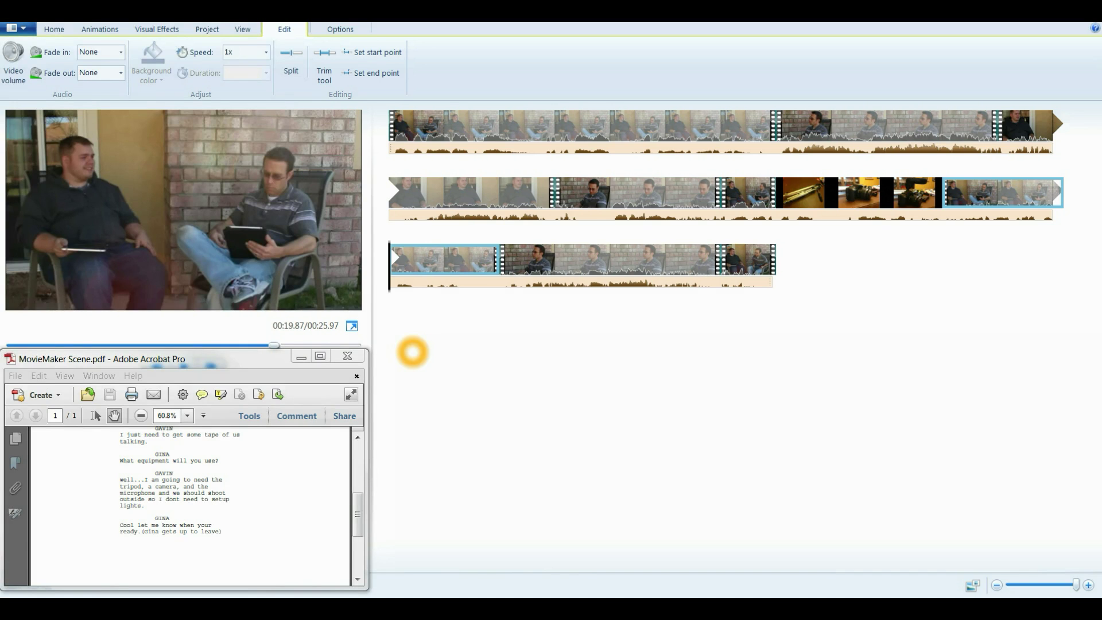